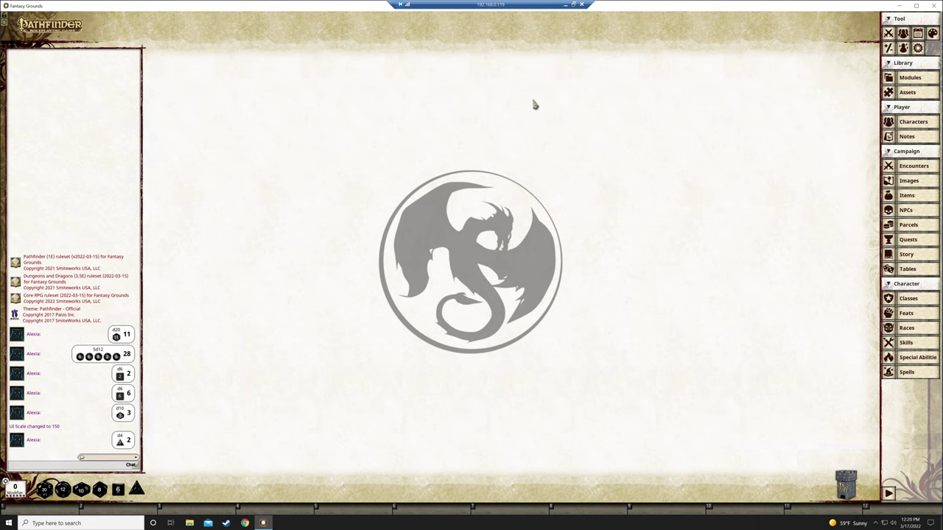
Step: Start the Campaign Setup walkthrough and advance to the Data Modules page
click(921, 49)
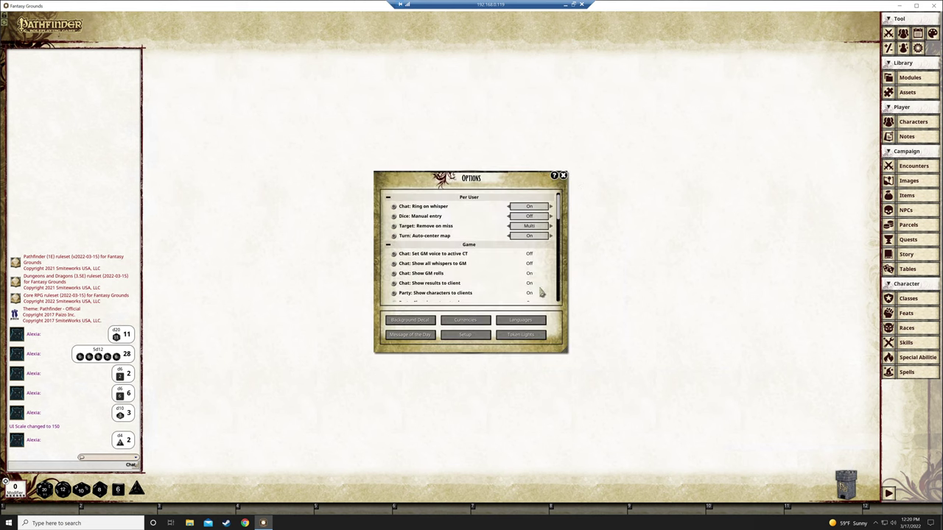
click(465, 336)
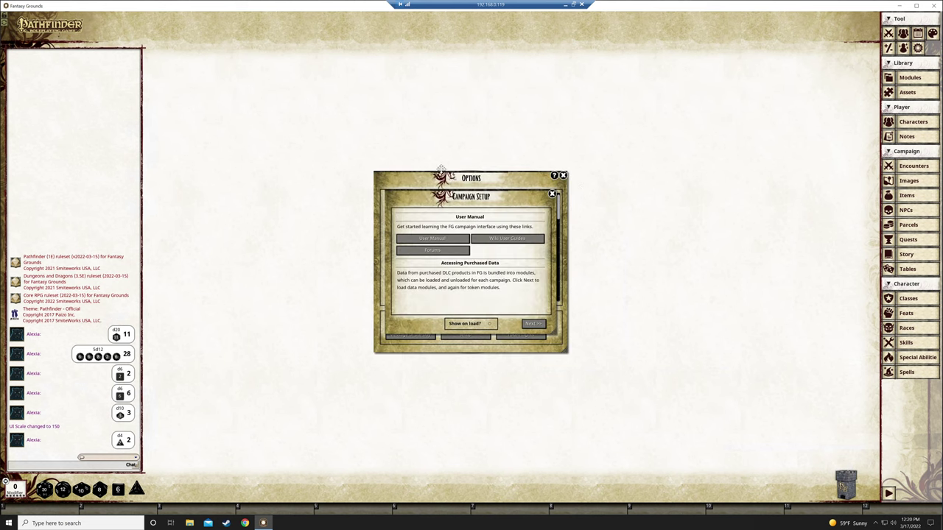
drag(441, 169, 416, 157)
click(538, 287)
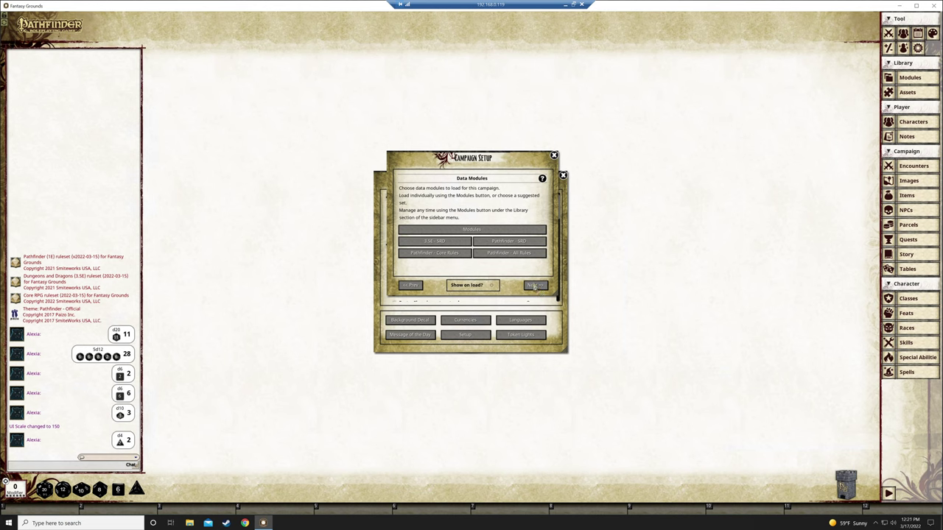
Step: Load the Pathfinder - All Rules module set, review its load list, and advance to Options
click(513, 254)
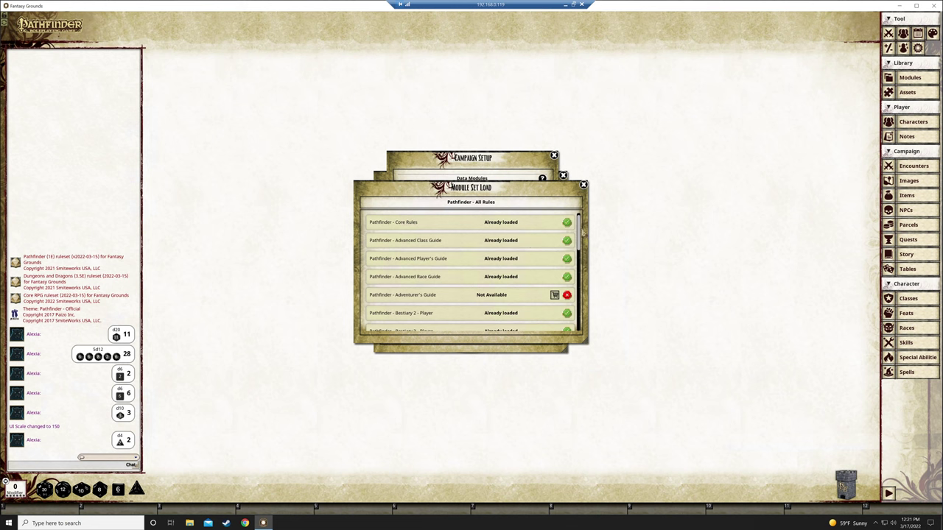
drag(579, 233, 580, 248)
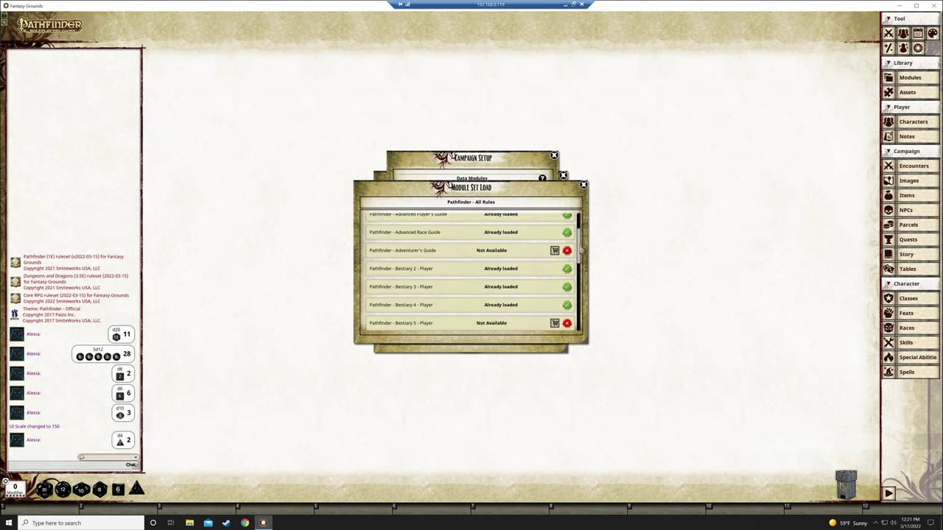
drag(582, 251, 584, 301)
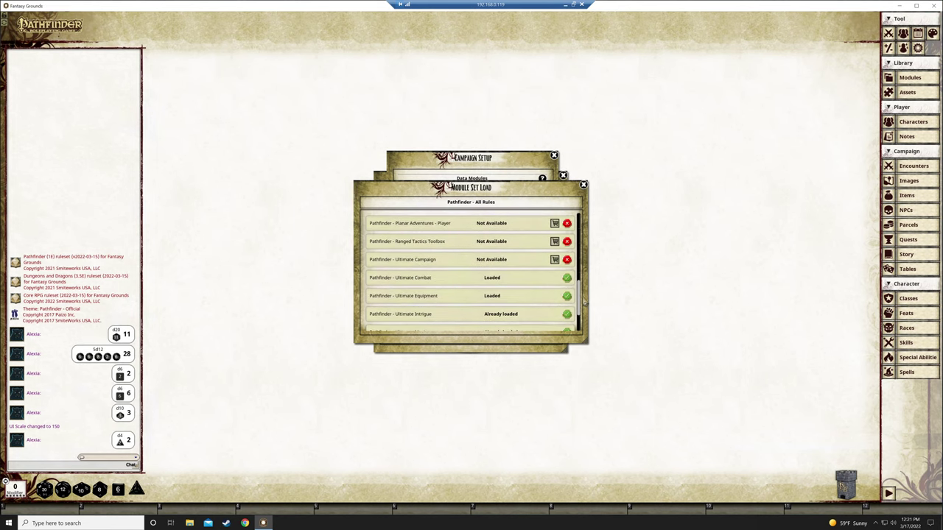
scroll(580, 298, up, 3)
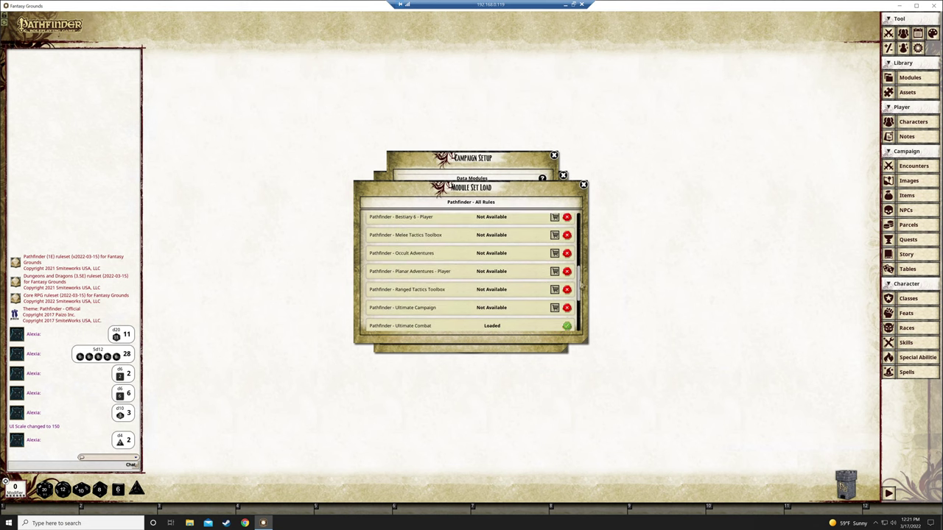
drag(582, 286, 578, 325)
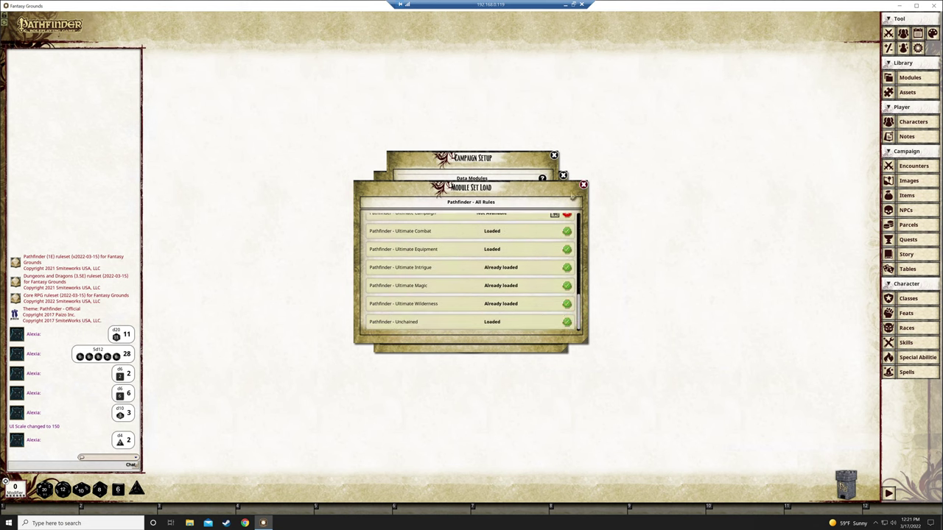
click(584, 184)
click(540, 291)
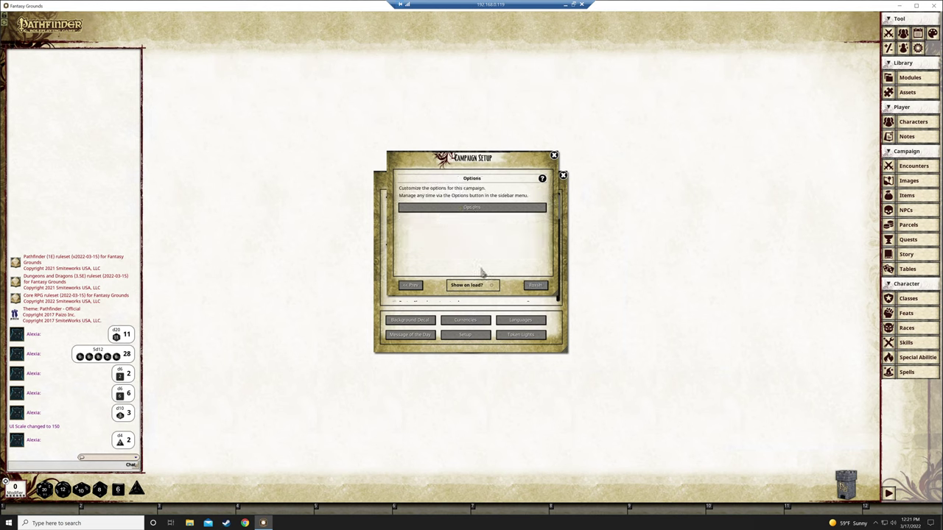
Step: Finish setup, close the Options window, and move the dice tower to the lower left beside the chat
click(536, 287)
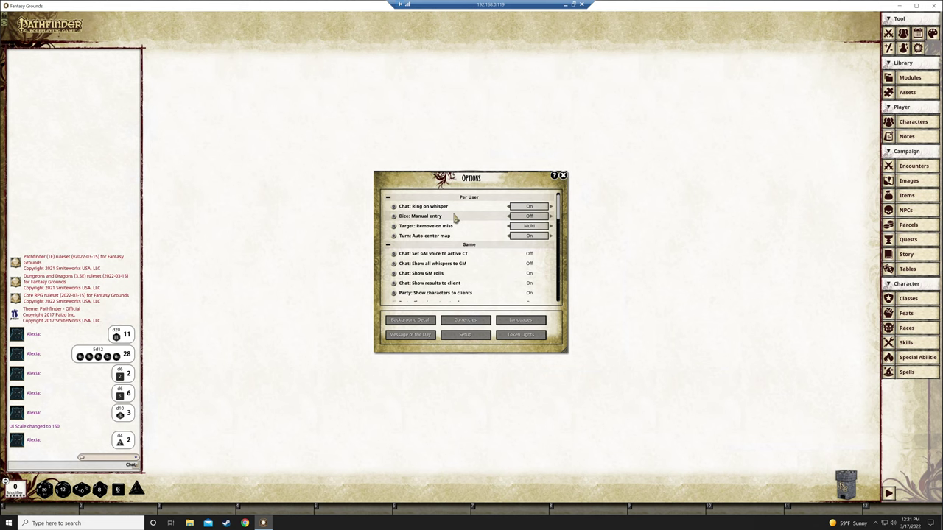
drag(498, 177, 480, 120)
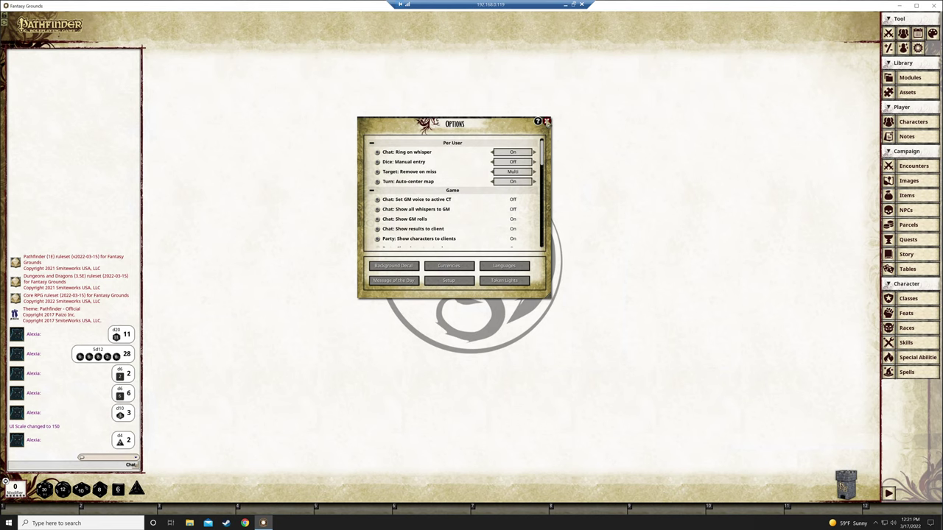
click(547, 121)
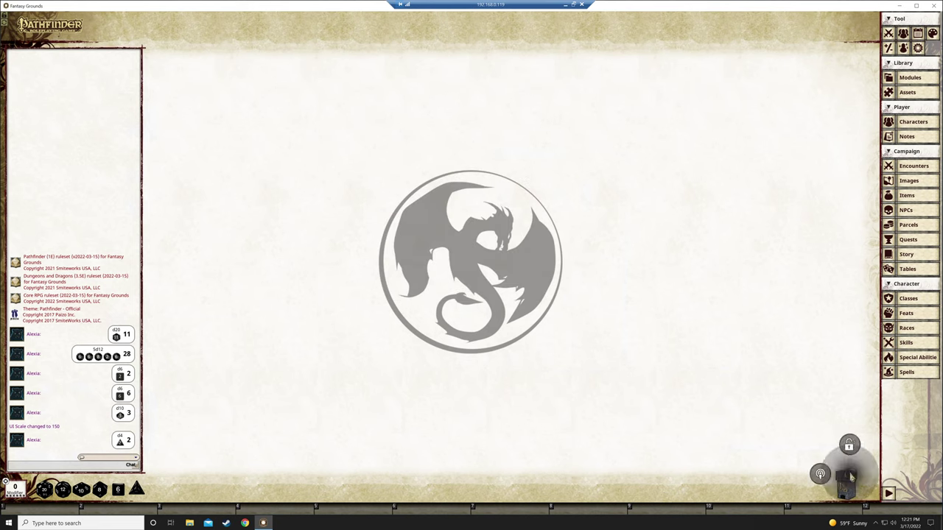
drag(845, 482, 157, 446)
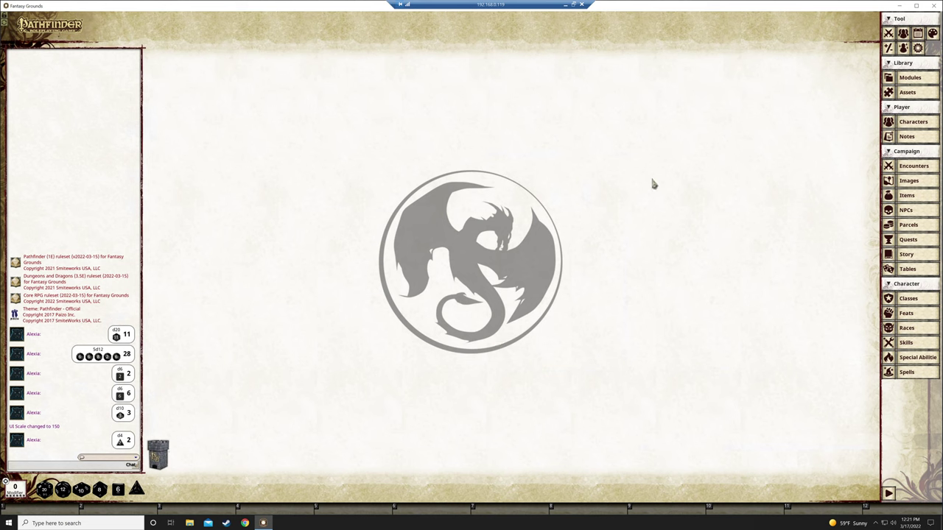
Step: Claim Alexia from the Characters list to open her character sheet
click(915, 124)
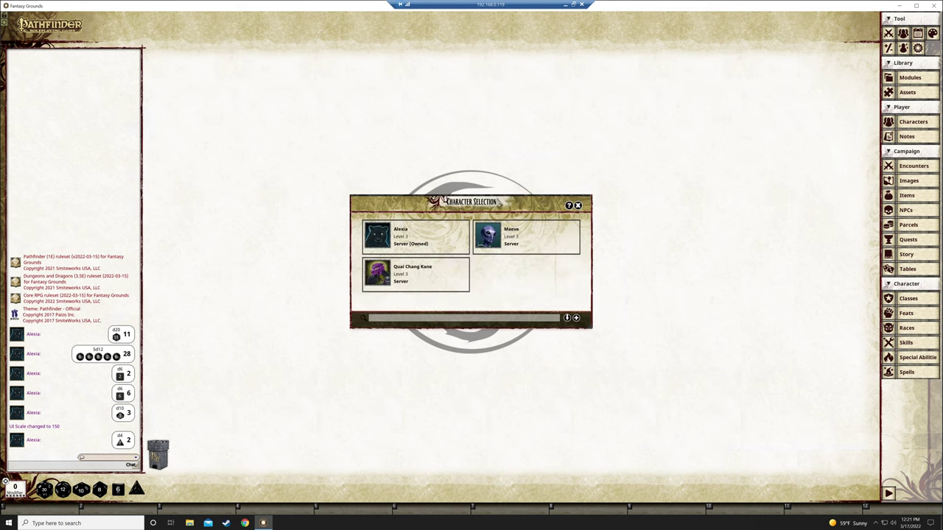
drag(498, 203, 498, 153)
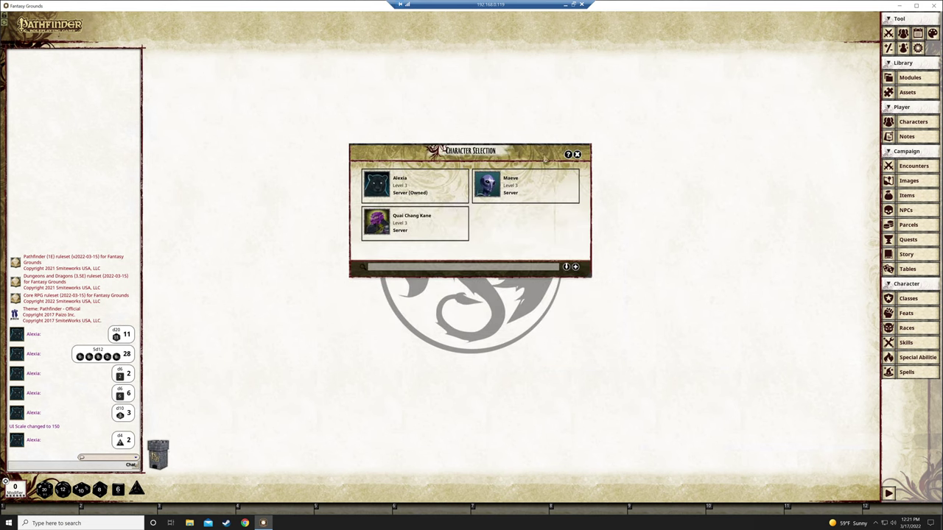
click(378, 197)
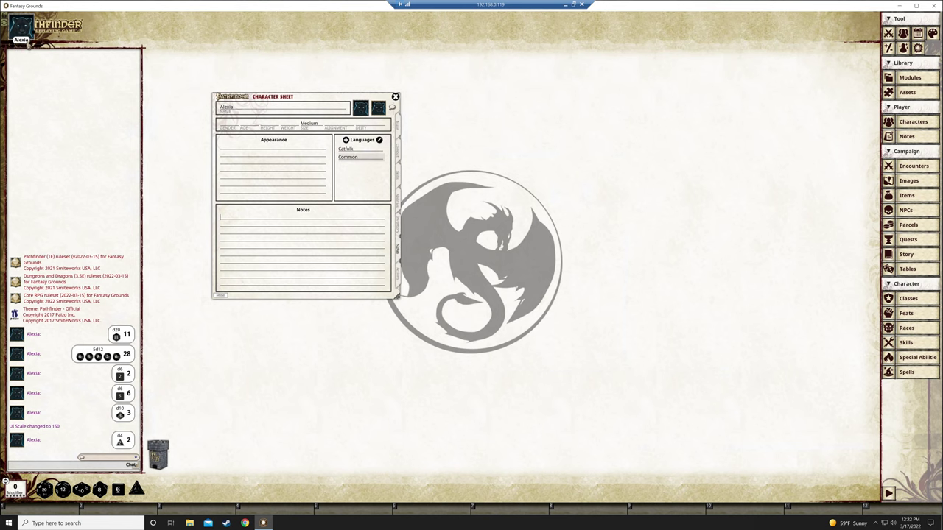
Step: Claim Quai Chang Kane, then release him from his portrait menu
click(920, 125)
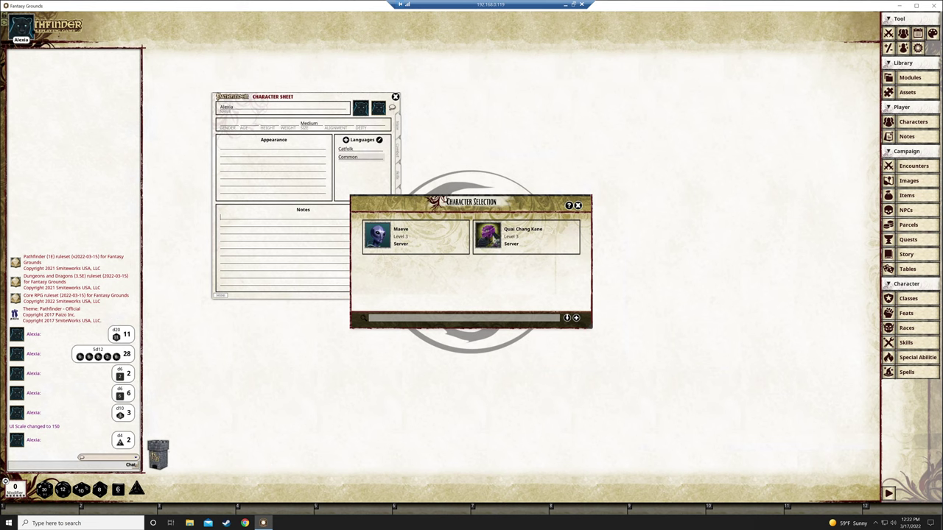
click(487, 236)
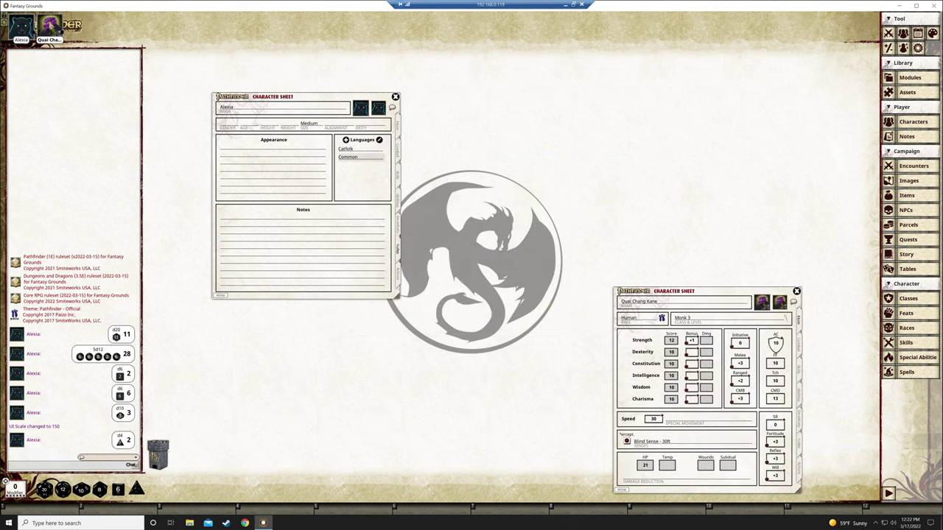
right_click(50, 33)
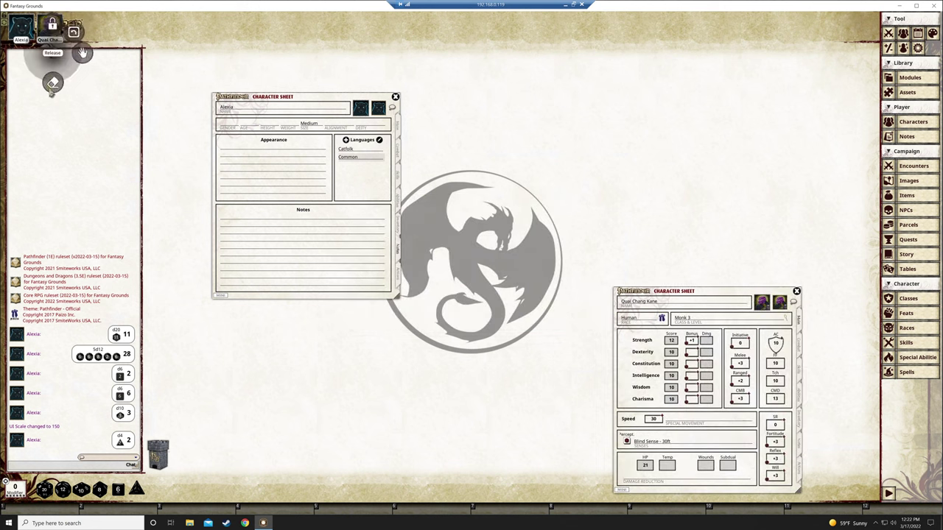
click(83, 53)
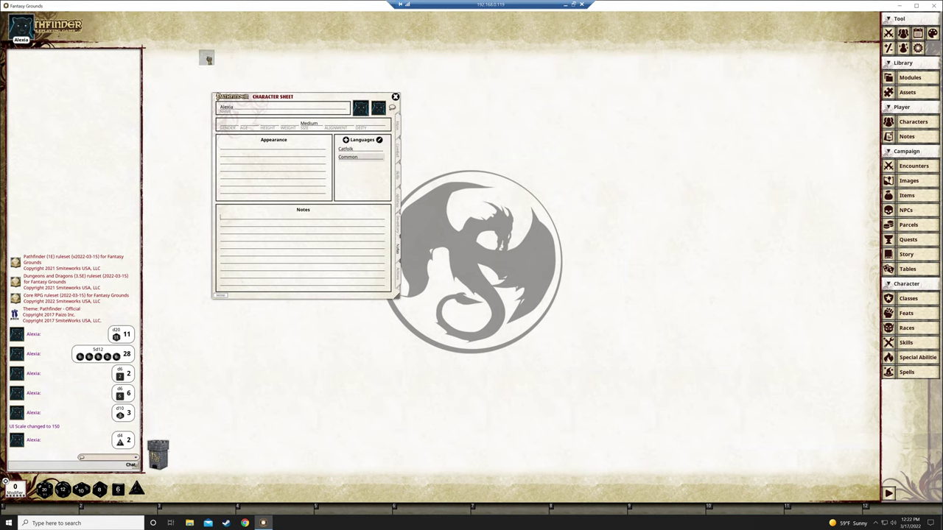
Step: Reposition Alexia's character sheet on the tabletop
drag(309, 209, 210, 69)
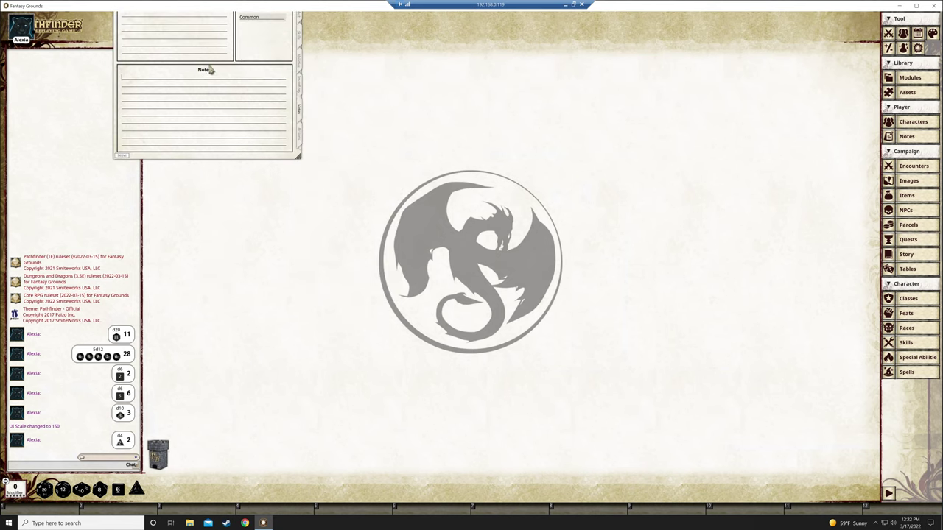
right_click(178, 122)
click(177, 92)
drag(297, 73, 300, 88)
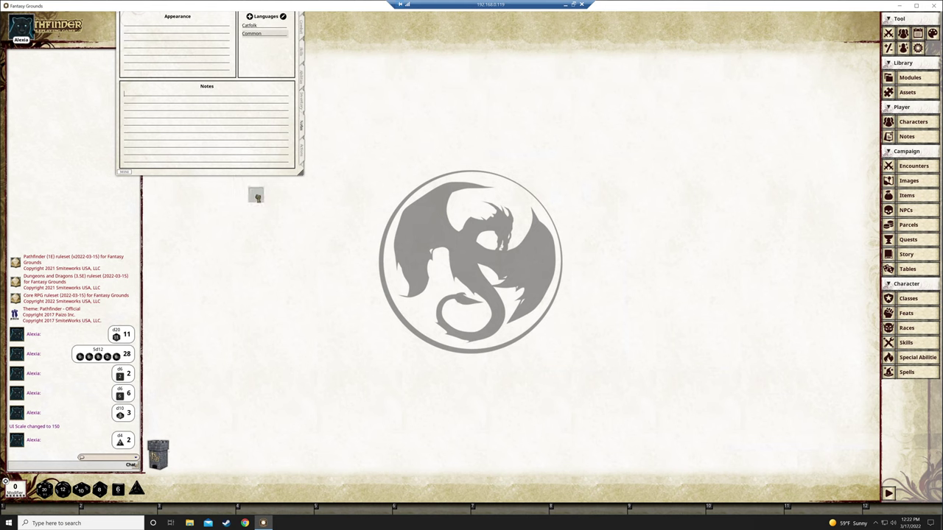
drag(239, 97, 331, 103)
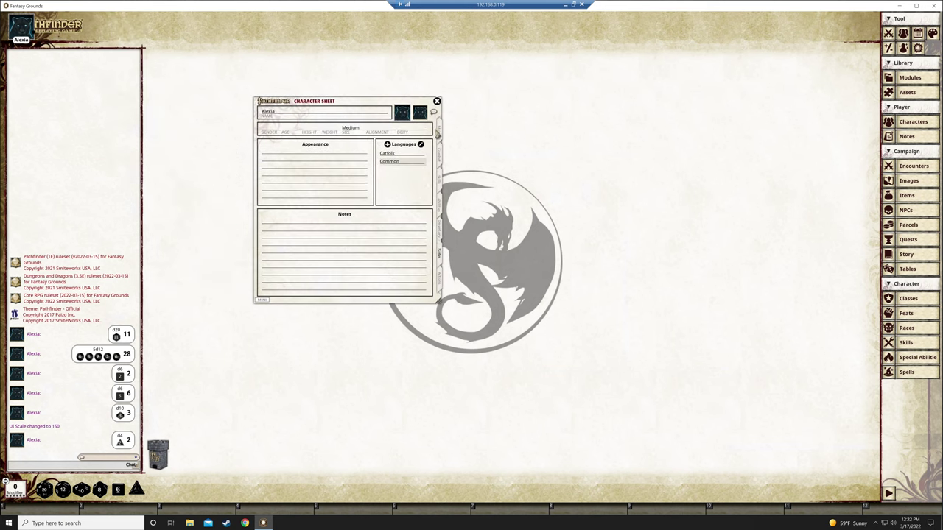
Step: Browse the sheet's Main, Actions, Notes, Inventory, Abilities, Skills and Combat pages, ending on Main
click(439, 131)
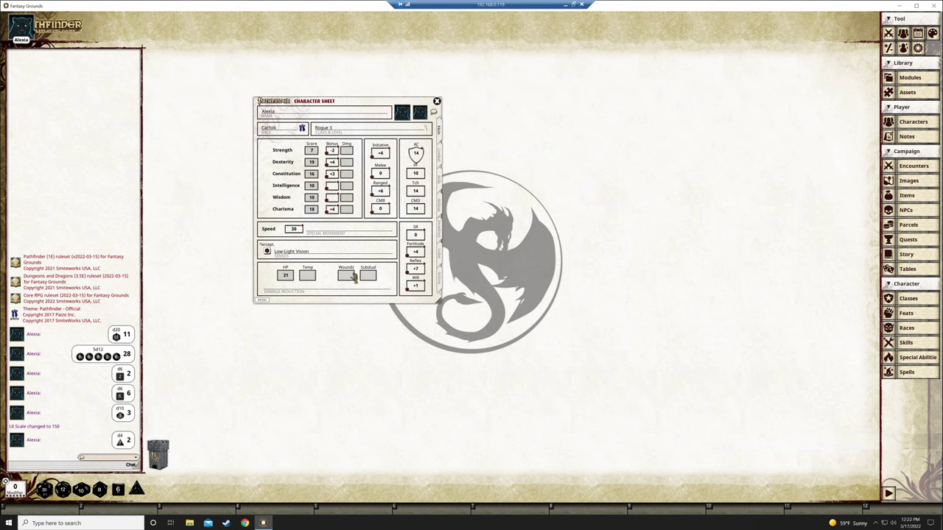
click(440, 280)
click(440, 257)
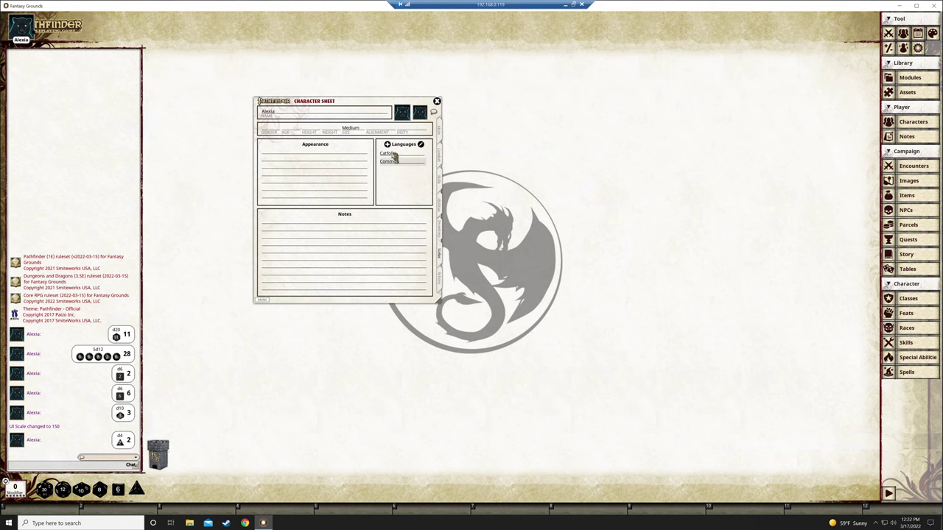
click(441, 233)
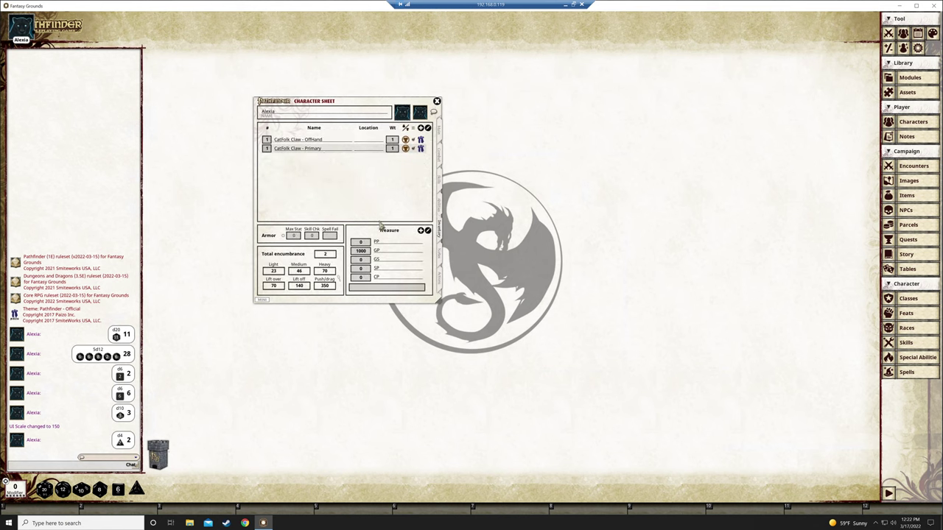
click(441, 205)
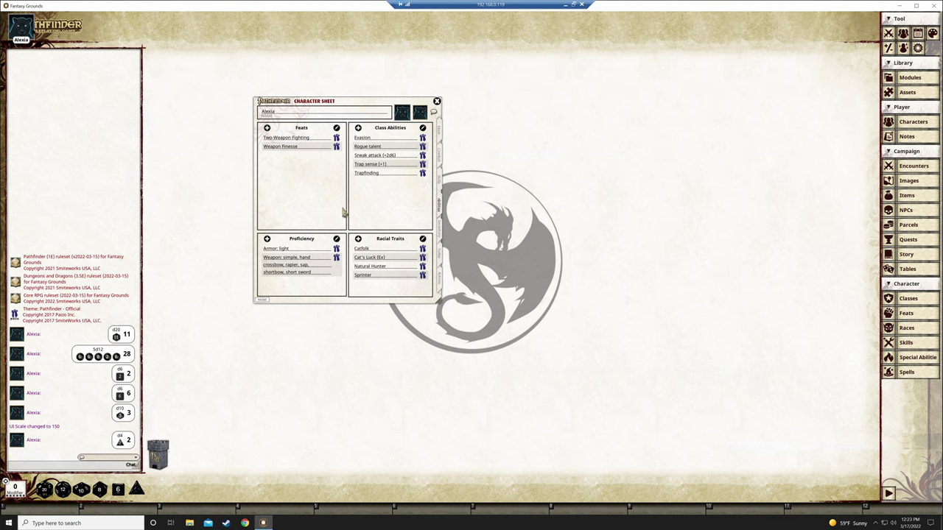
click(440, 181)
click(440, 154)
click(441, 130)
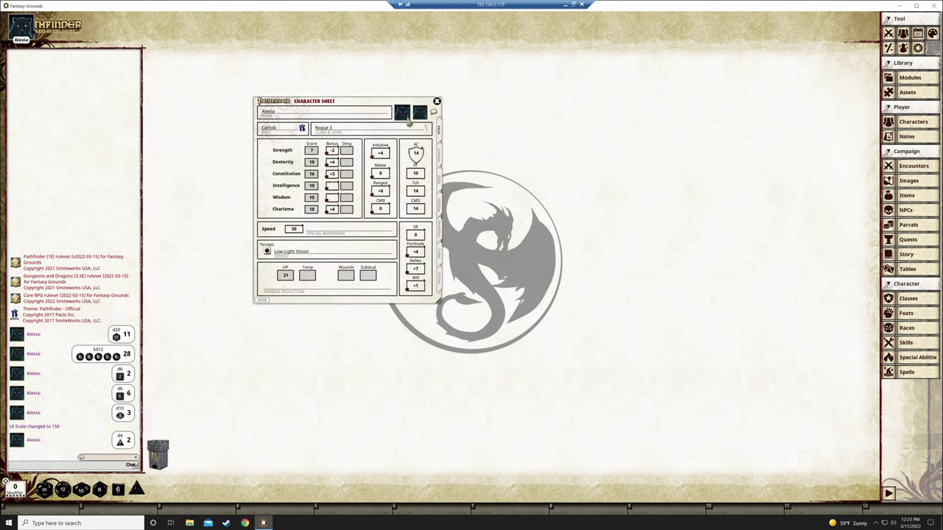
drag(403, 108, 449, 101)
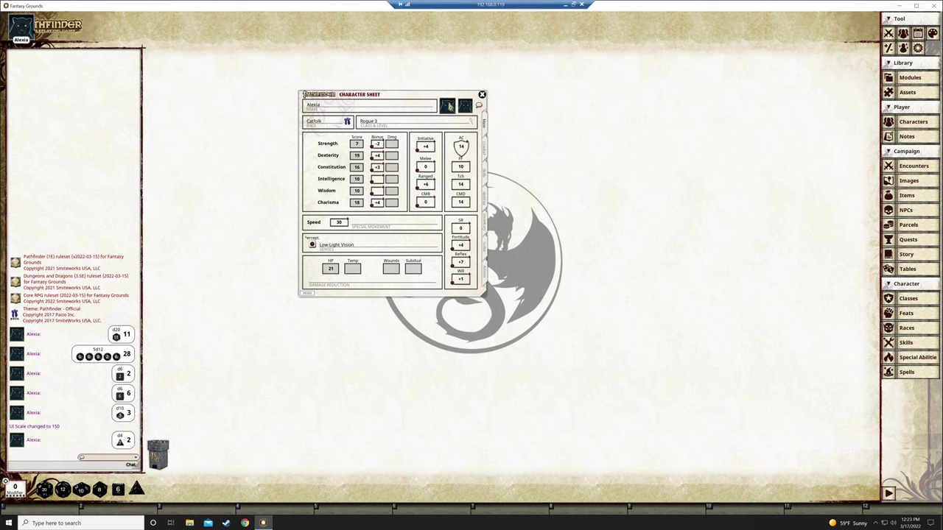
Step: Show Alexia's Inventory page with two Catfolk Claw entries and 1000 GP
click(485, 220)
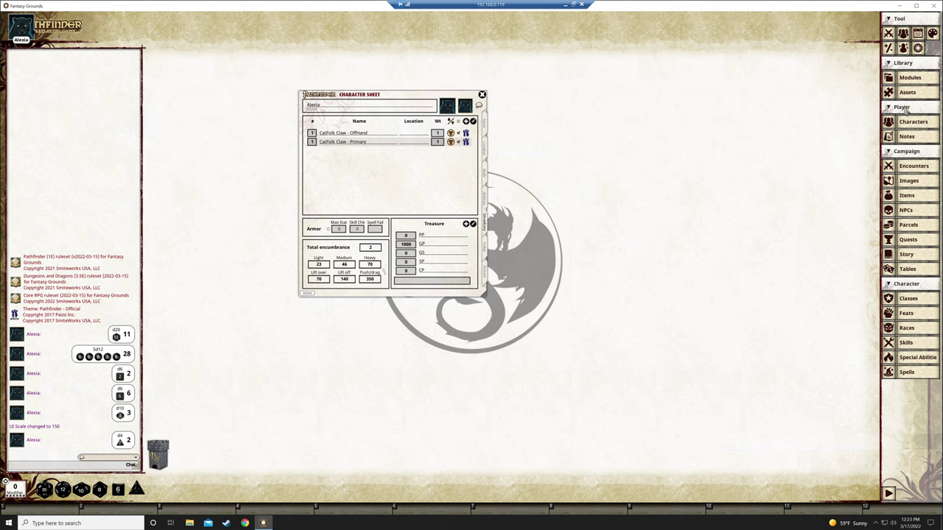
Step: Open the Items catalog beside the sheet, filter it to Weapon, and browse the Weapons list
click(912, 197)
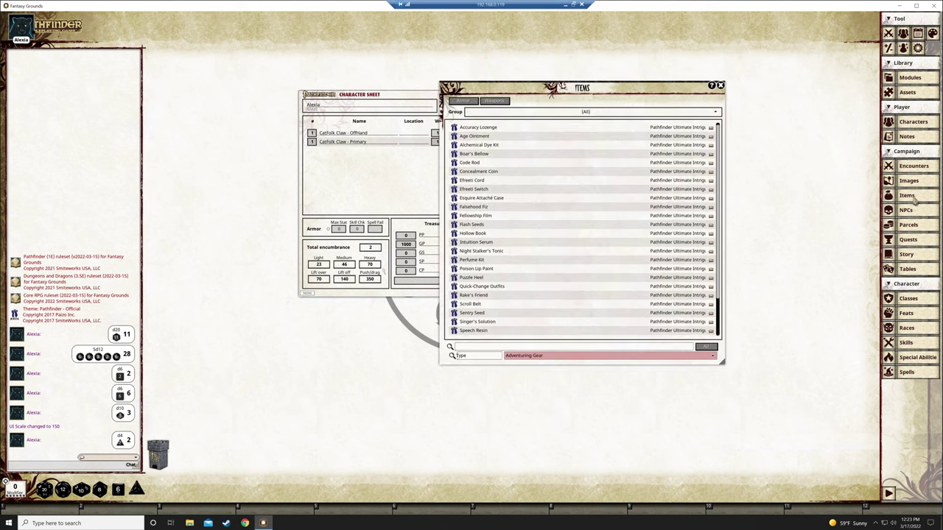
drag(518, 88, 578, 75)
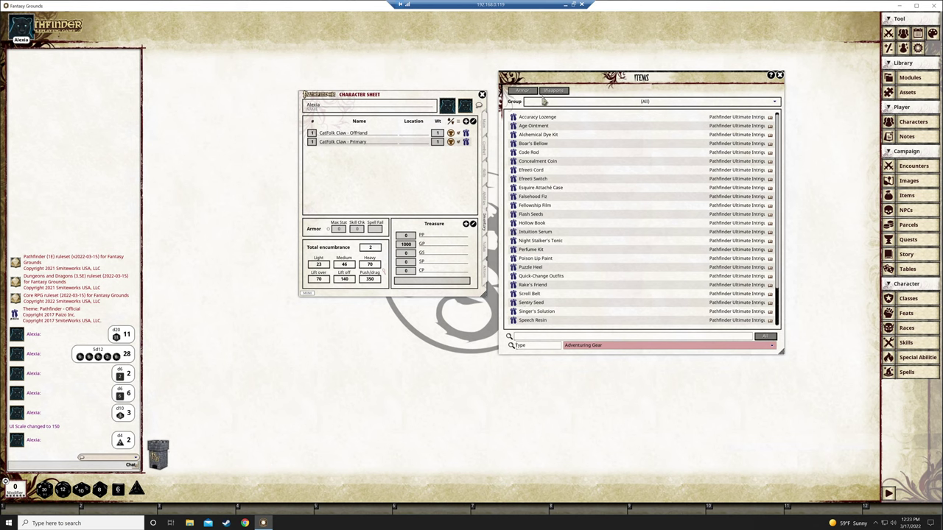
click(607, 346)
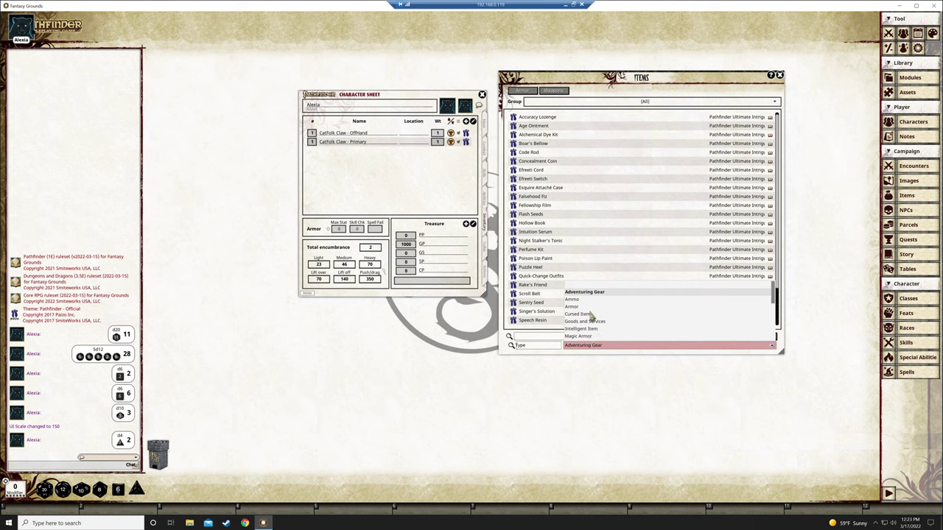
scroll(590, 315, down, 3)
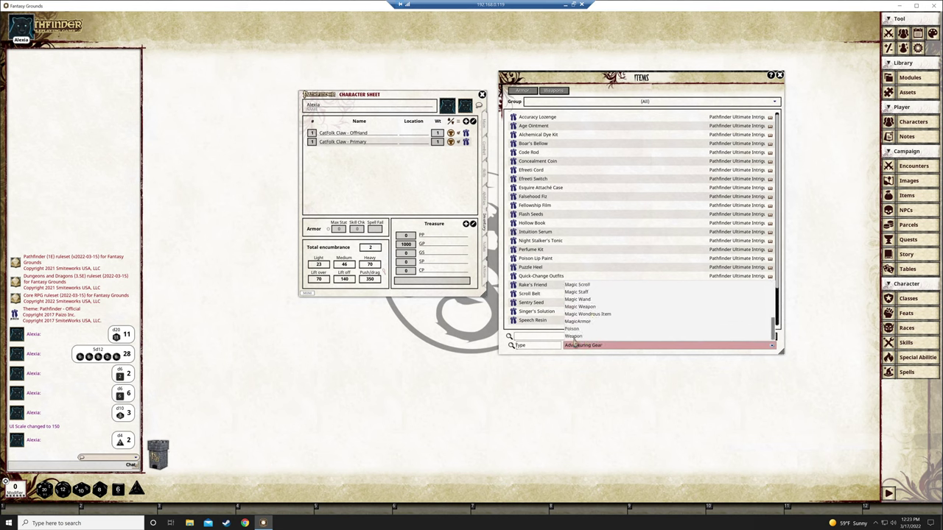
click(577, 337)
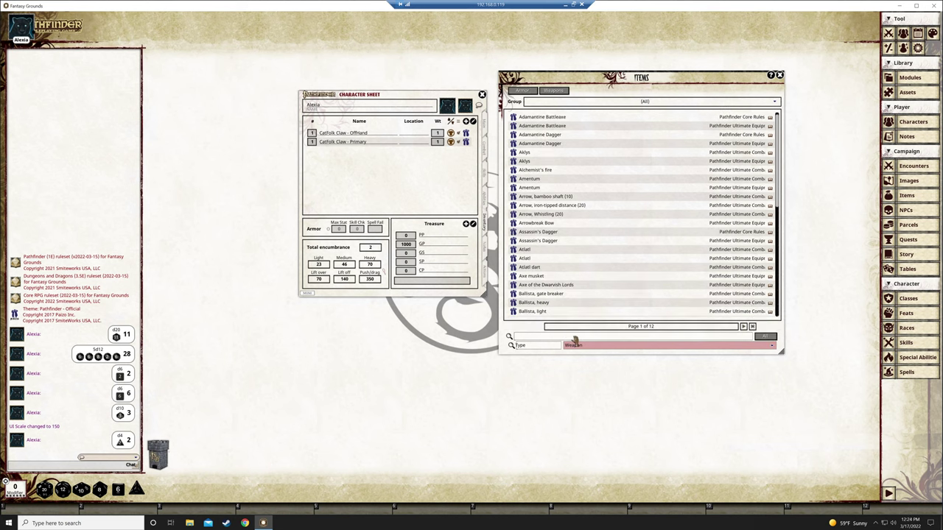
click(553, 91)
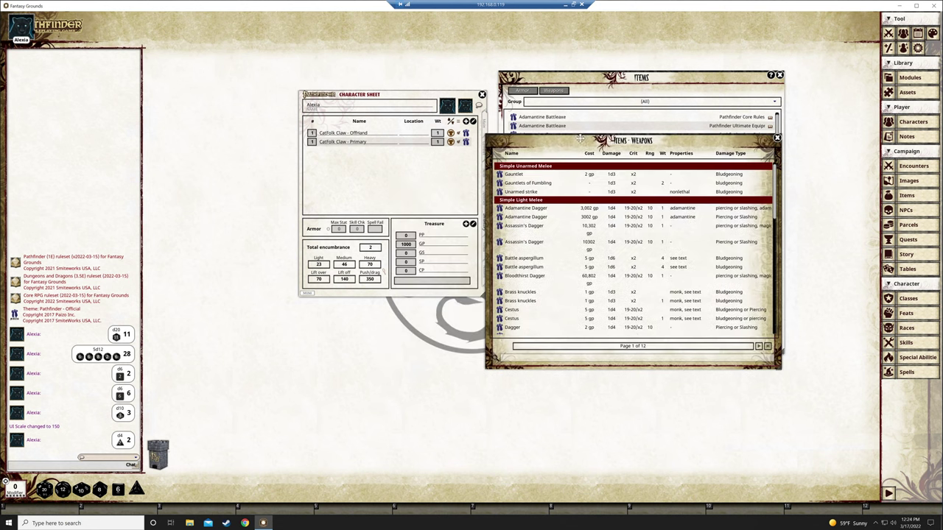
scroll(551, 216, down, 10)
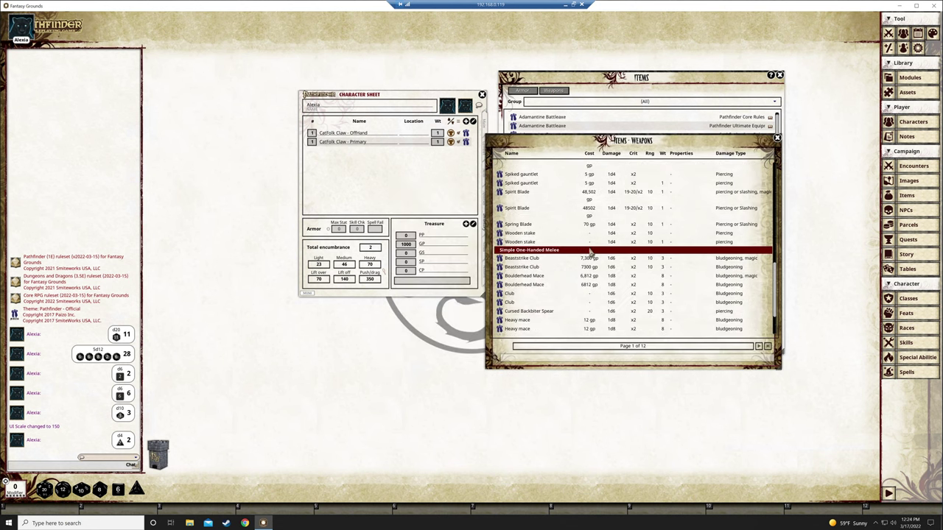
click(777, 137)
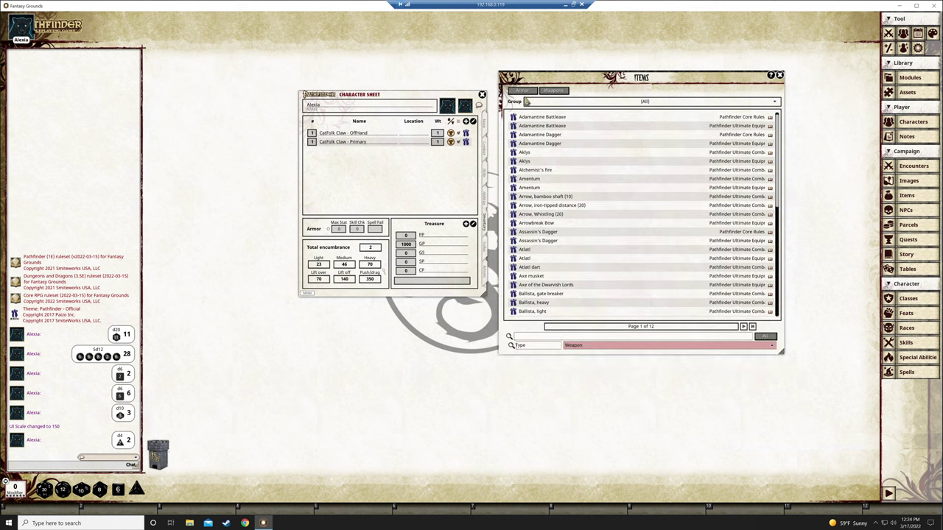
Step: Browse the Armor list, viewing the Silken ceremonial armor and Haramaki records
click(522, 90)
scroll(507, 258, down, 3)
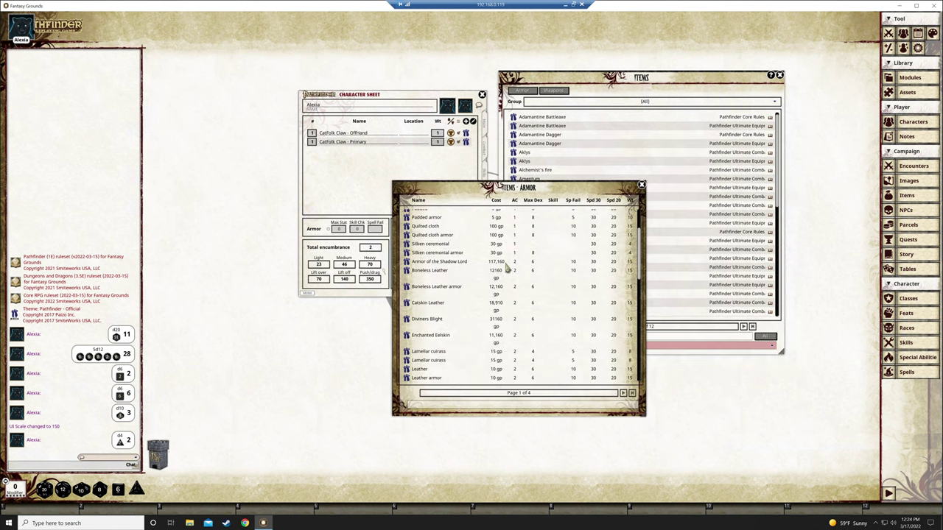
click(444, 255)
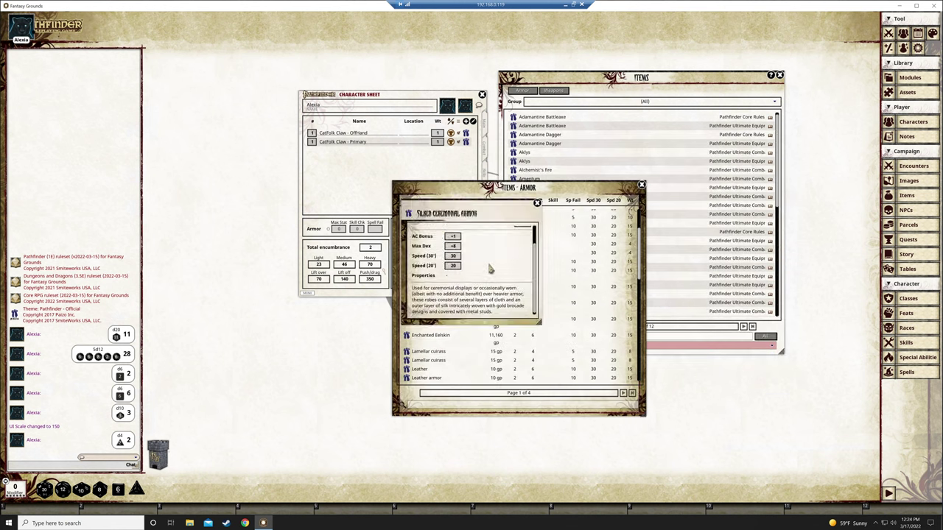
click(537, 204)
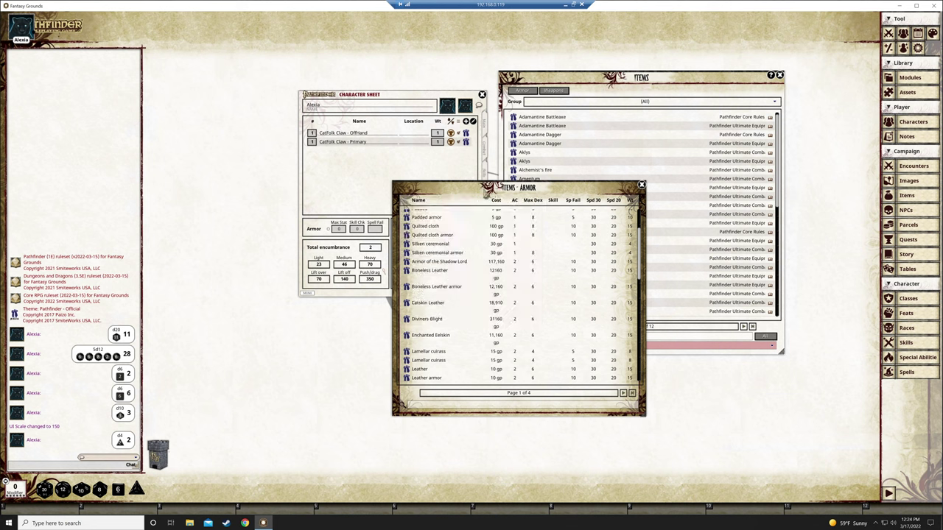
drag(476, 190, 562, 177)
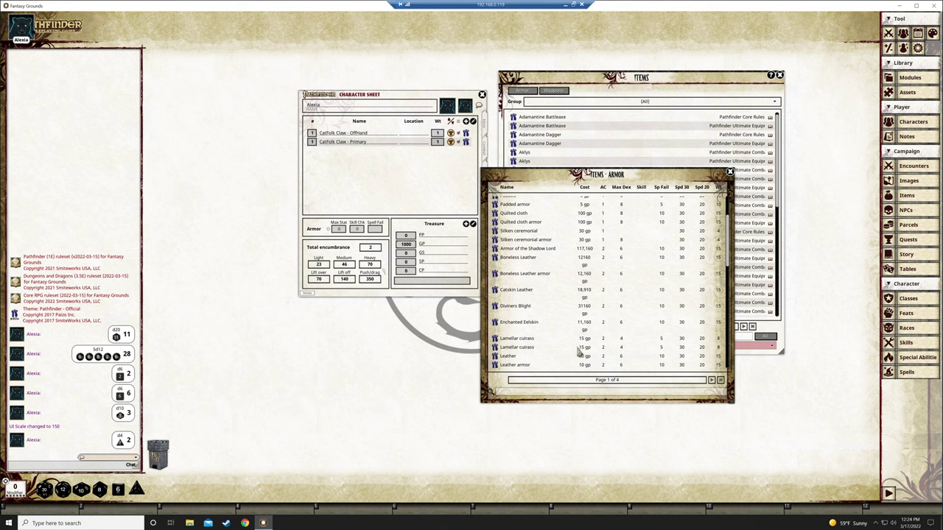
scroll(584, 316, up, 3)
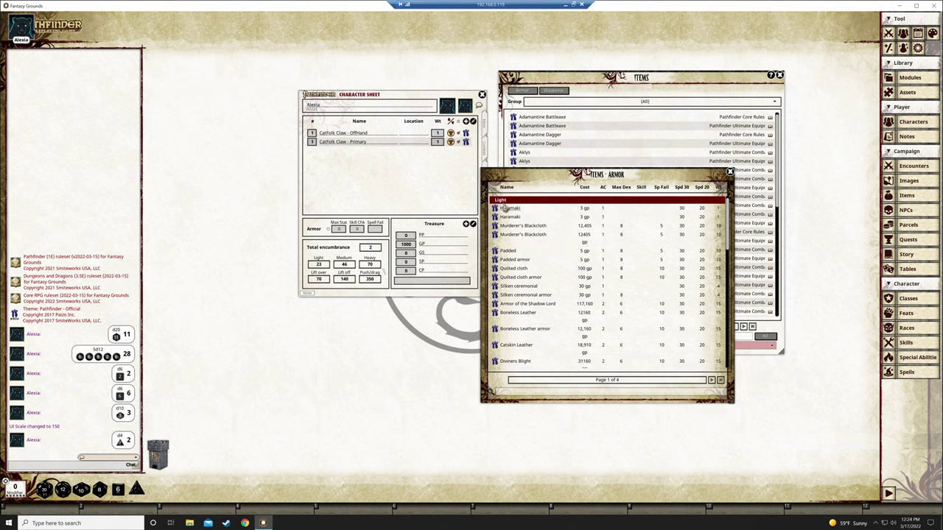
drag(522, 179, 548, 195)
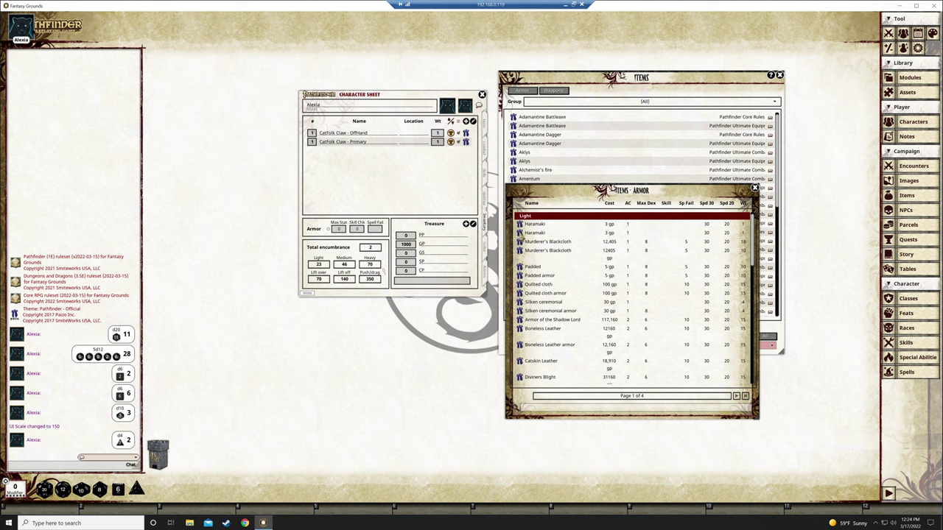
click(520, 224)
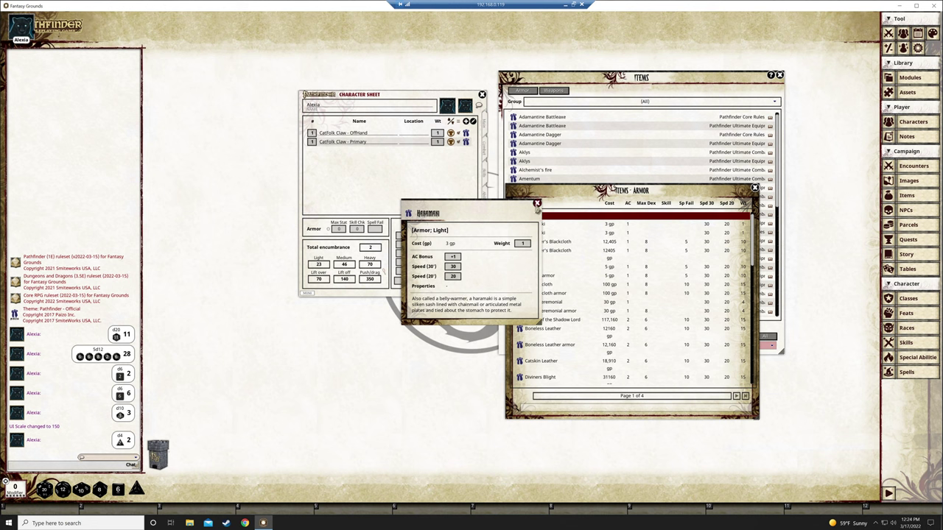
click(537, 204)
drag(558, 189, 523, 154)
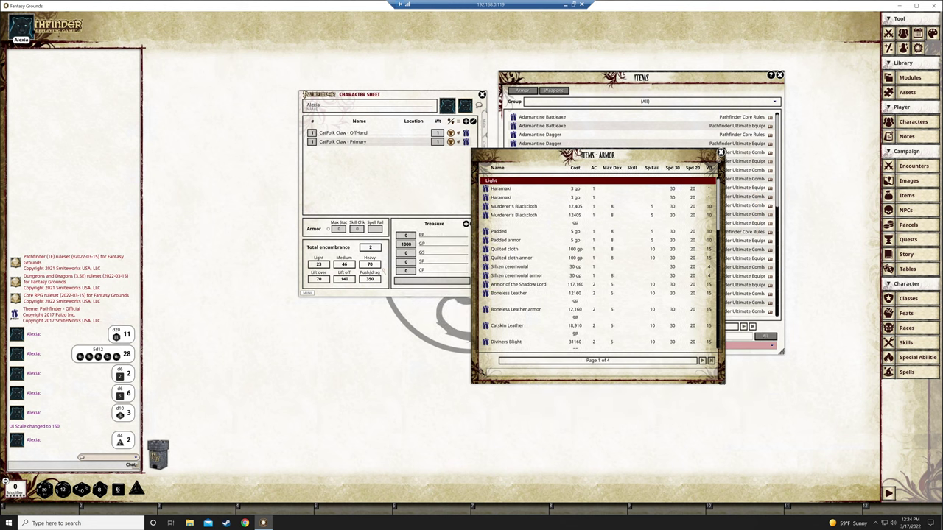
click(721, 153)
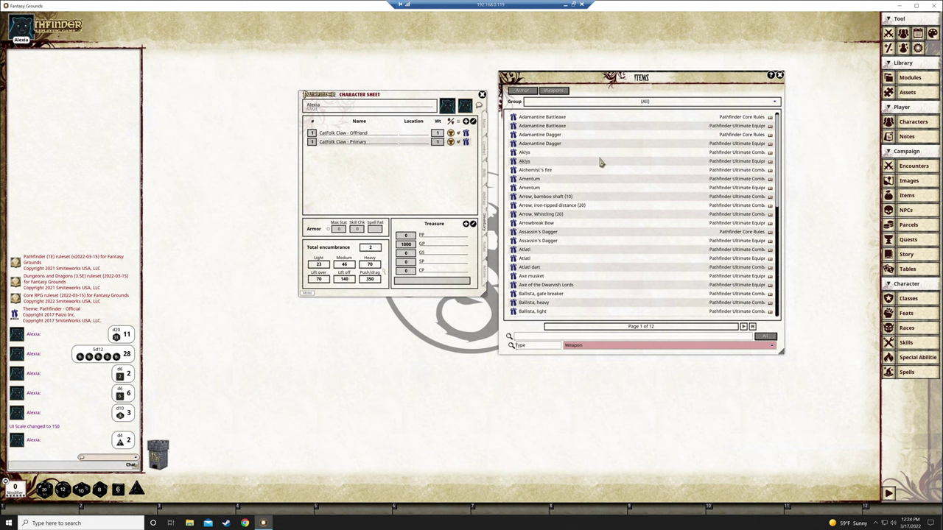
Step: Drag Leather armor from the Armor list into Alexia's inventory, raising encumbrance to 17
click(524, 91)
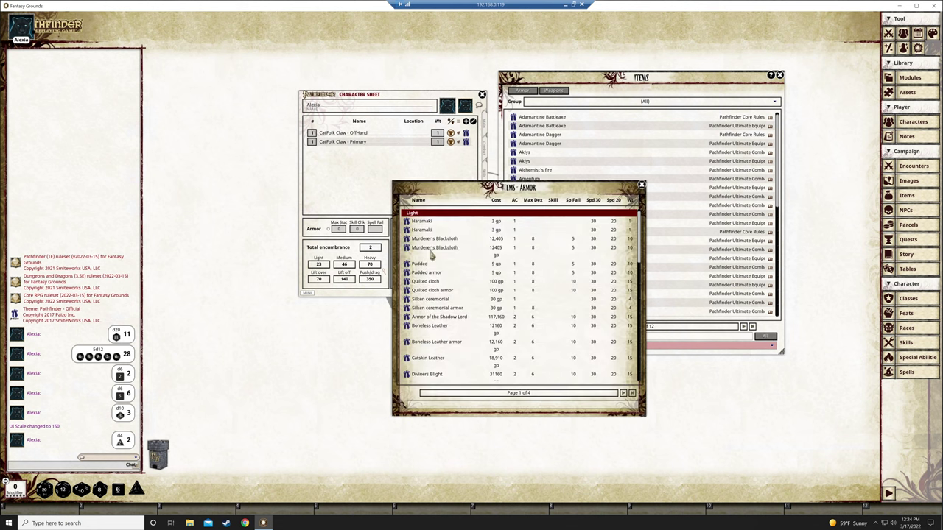
scroll(432, 254, down, 3)
scroll(432, 254, down, 3)
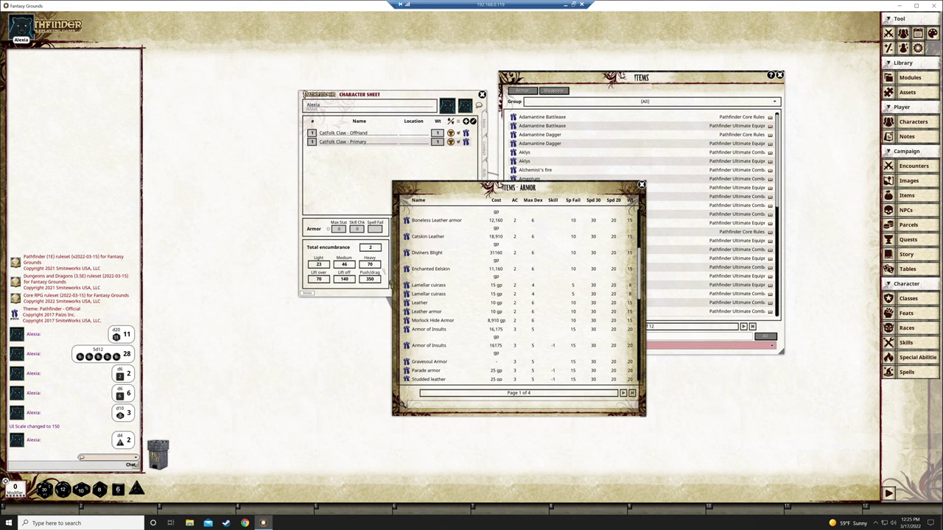
drag(406, 311, 339, 153)
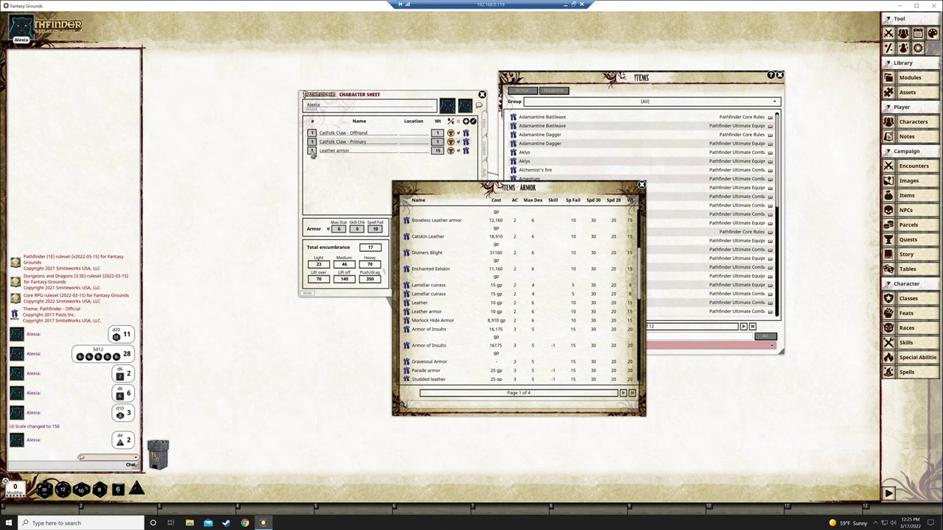
click(642, 184)
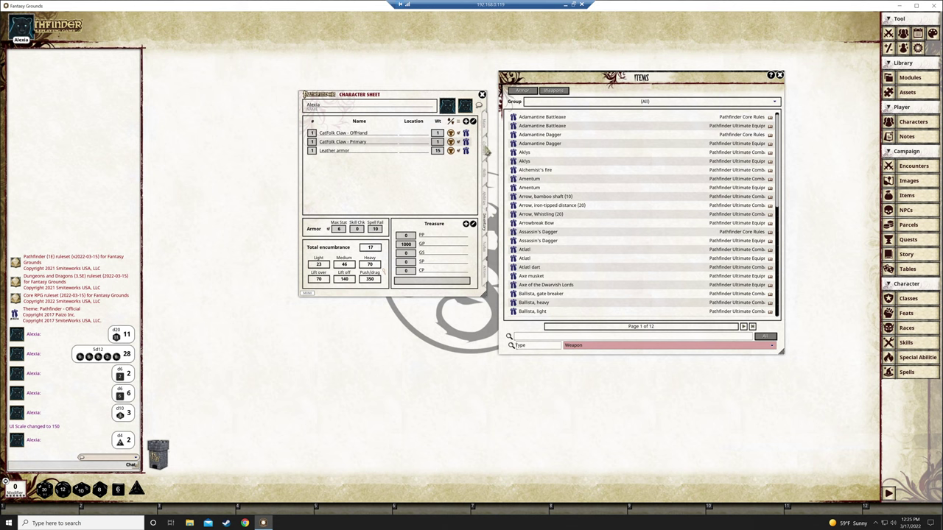
click(486, 149)
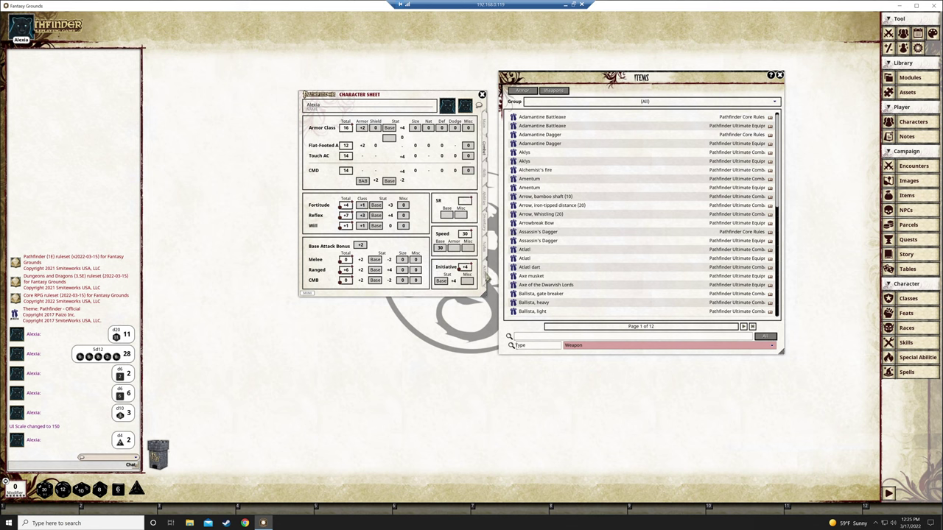
Step: Open the CatFolk Claw - Primary weapon record from Alexia's Actions page
click(488, 277)
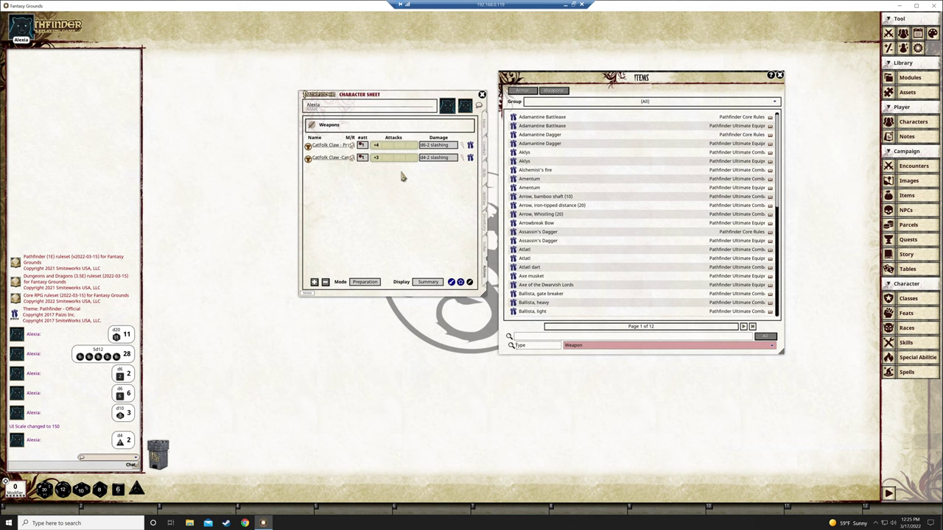
drag(398, 98, 377, 75)
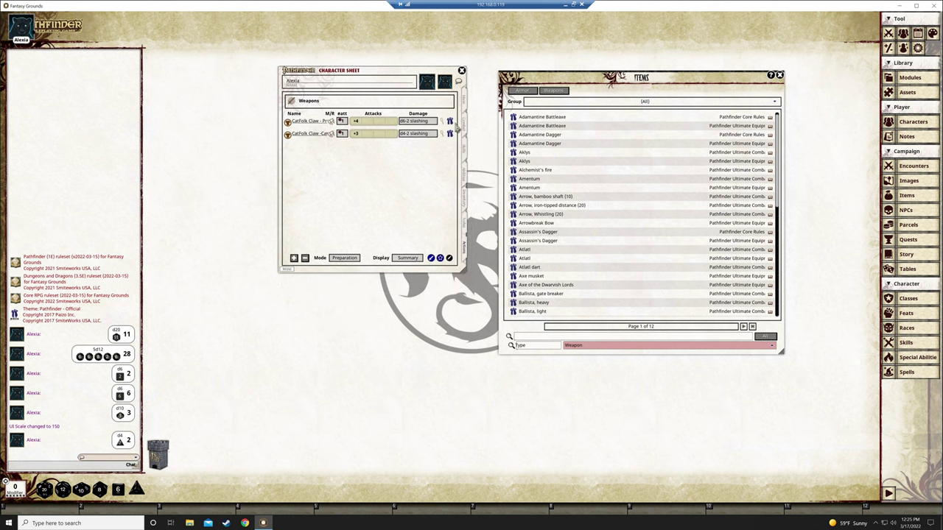
drag(304, 124, 420, 122)
click(443, 122)
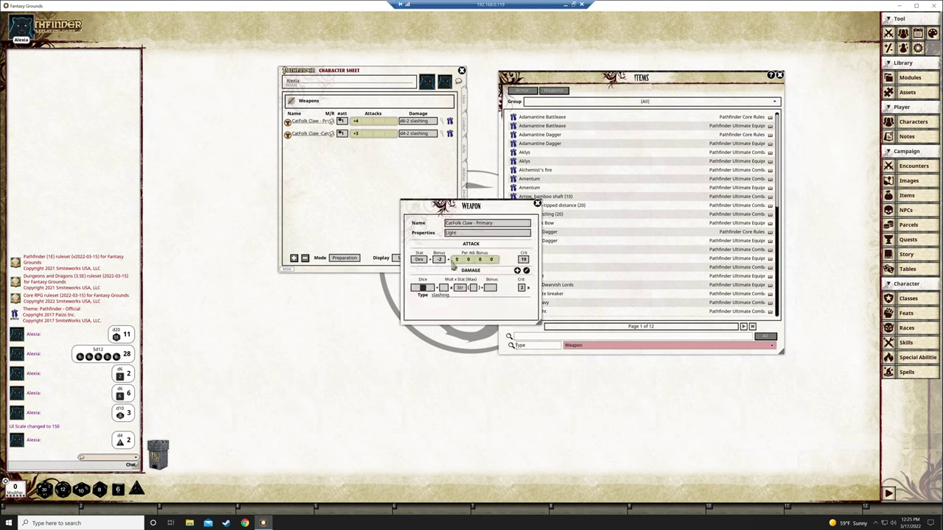
Step: Close the Primary claw record, then open and close the OffHand claw record
click(537, 203)
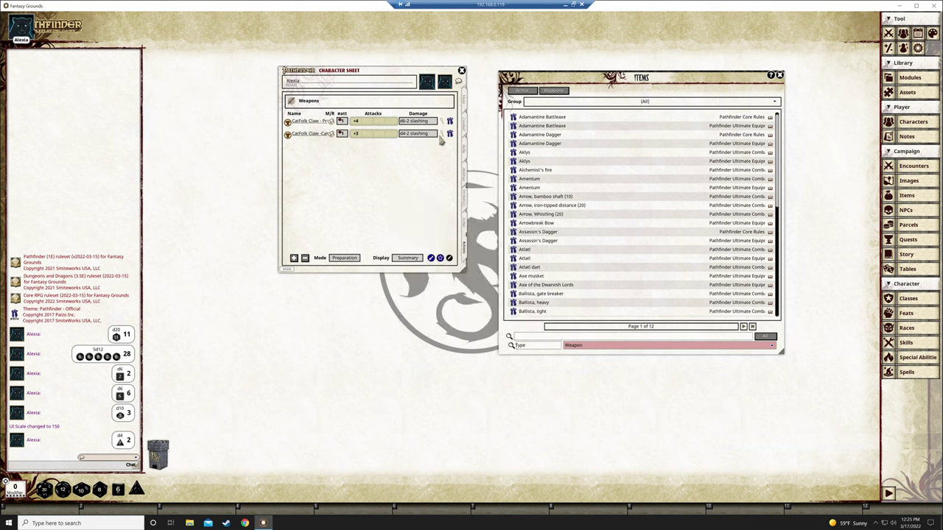
click(442, 133)
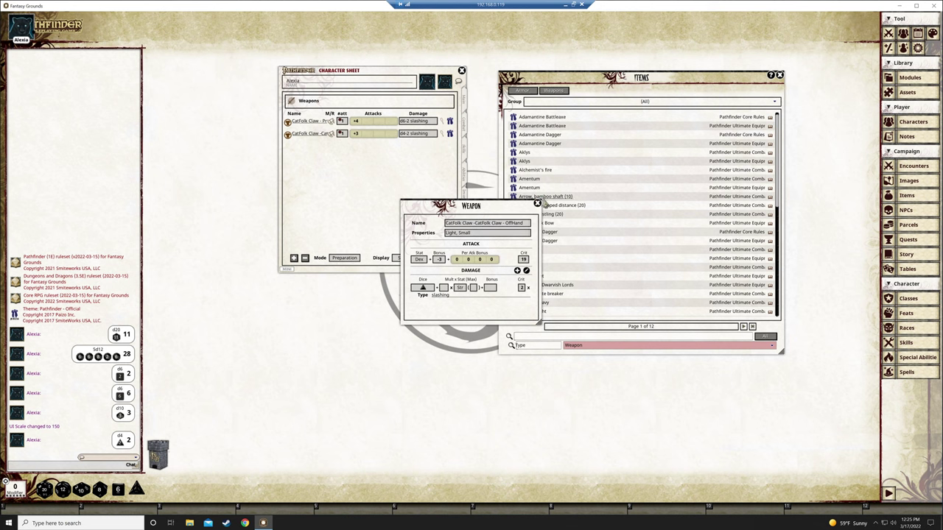
click(538, 203)
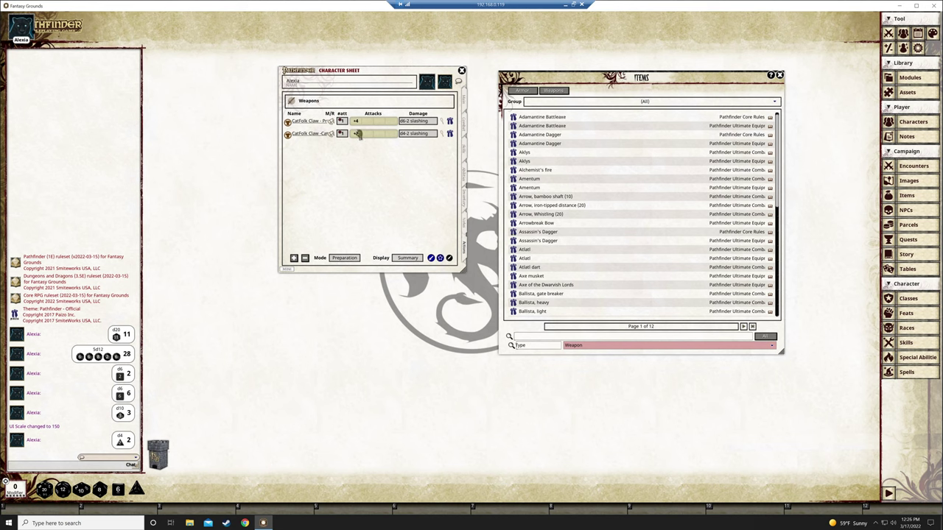
mouse_move(374, 76)
mouse_down()
mouse_move(364, 105)
mouse_move(374, 74)
mouse_up()
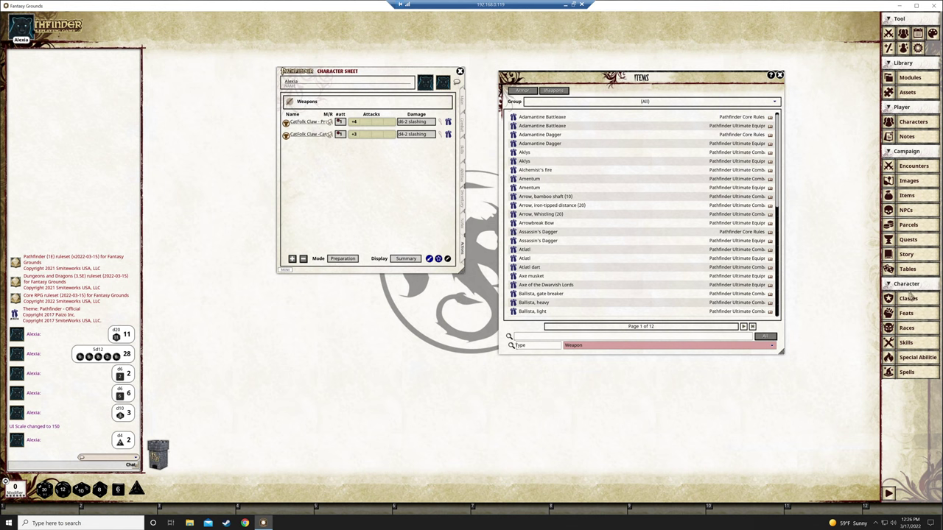
click(890, 284)
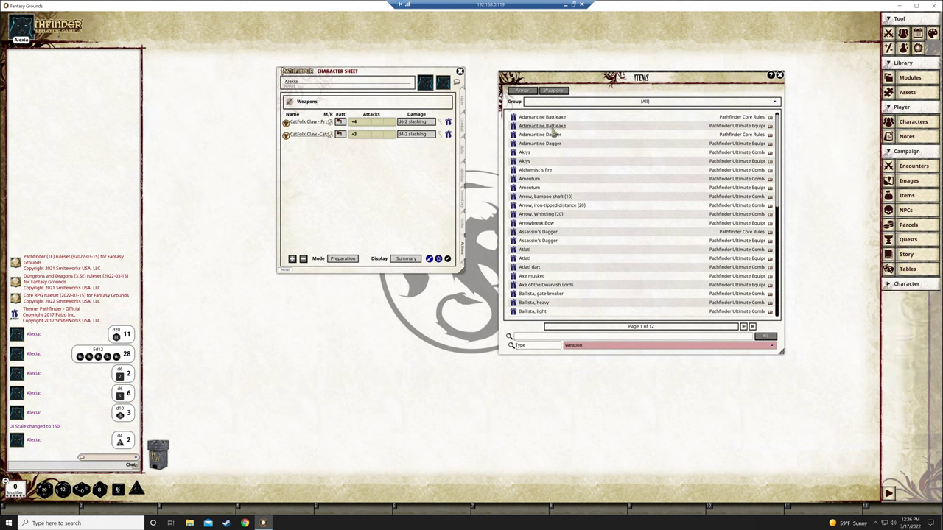
Step: Open the Modules library listing Core Rules books like the Advanced Players Guide
scroll(568, 158, down, 10)
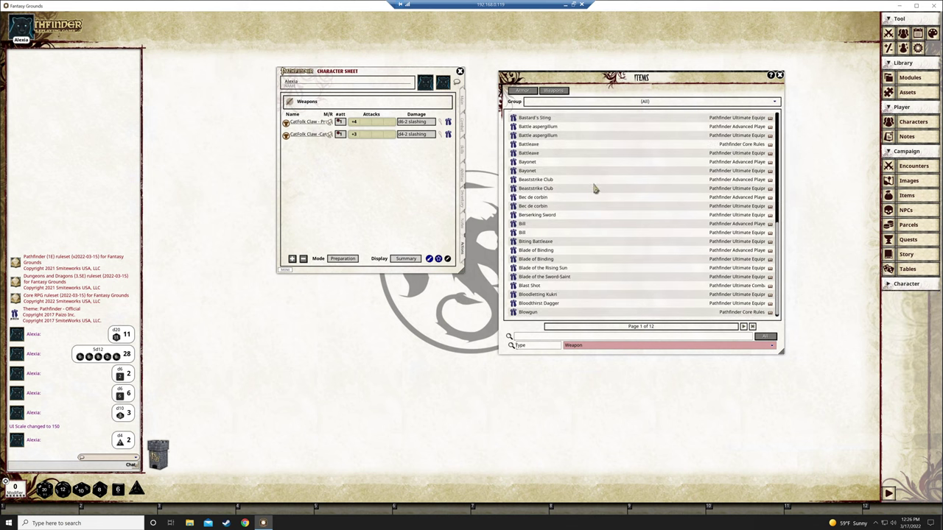
scroll(595, 189, up, 5)
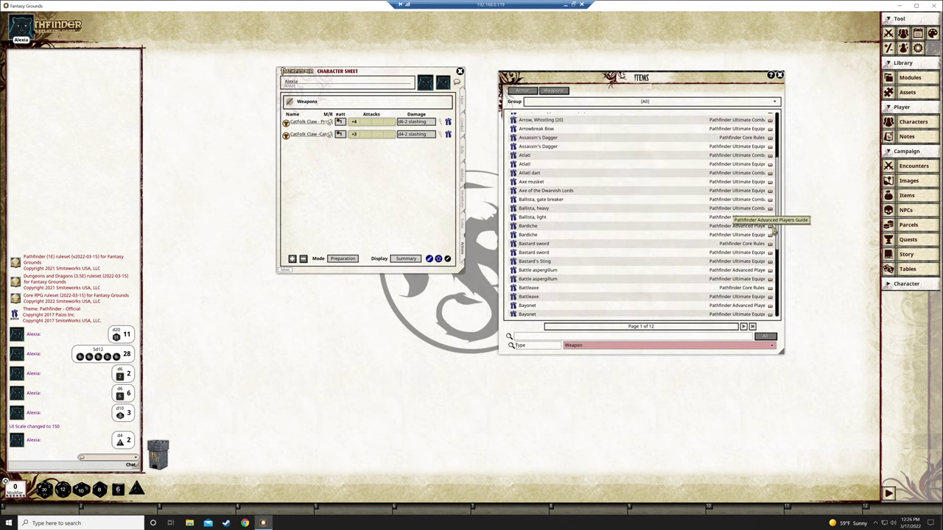
click(907, 94)
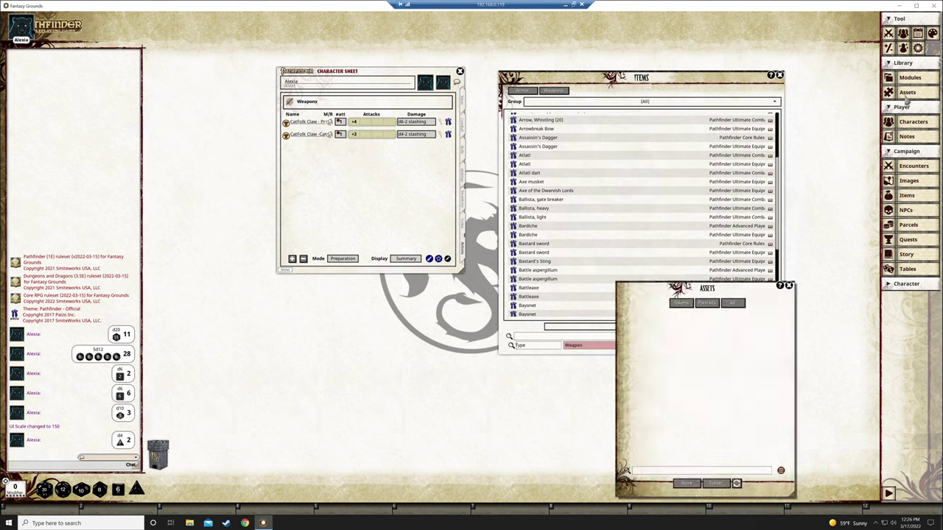
click(789, 286)
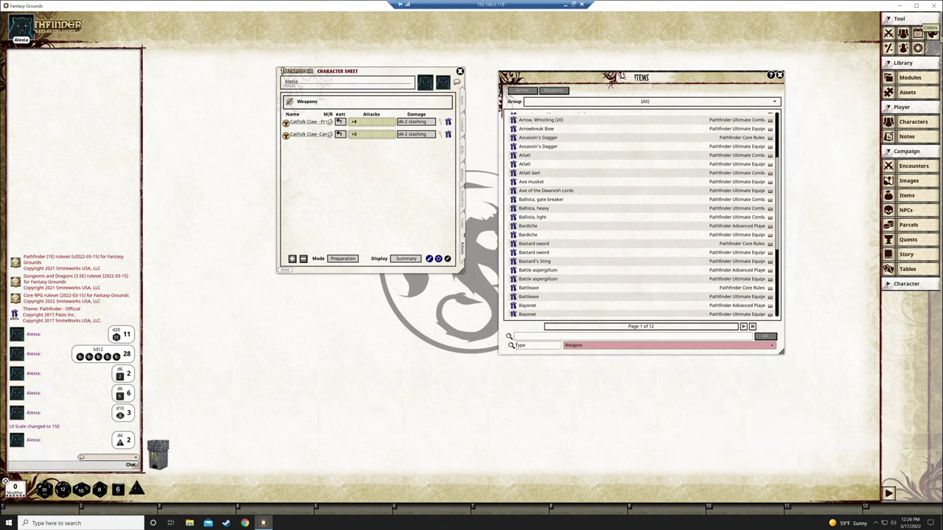
click(899, 82)
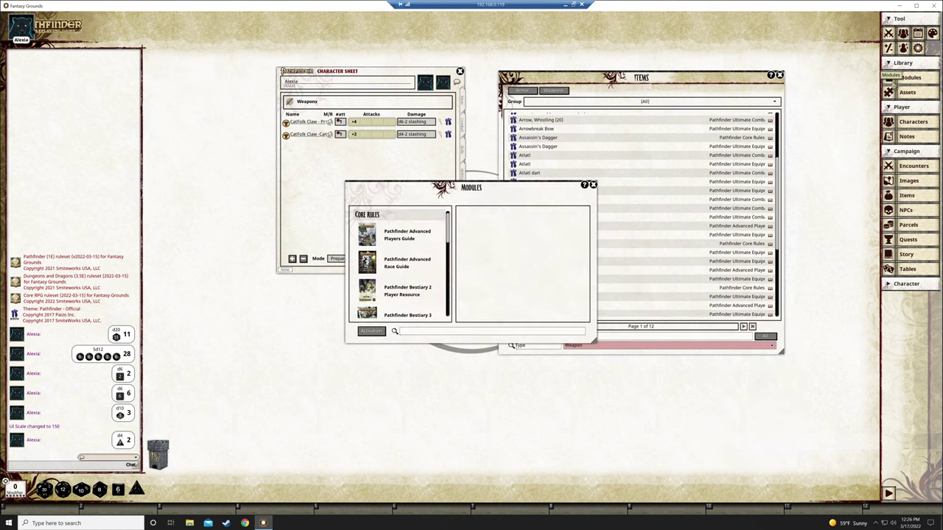
Step: Browse the contents of the Advanced Race Guide and Advanced Class Guide modules
click(410, 270)
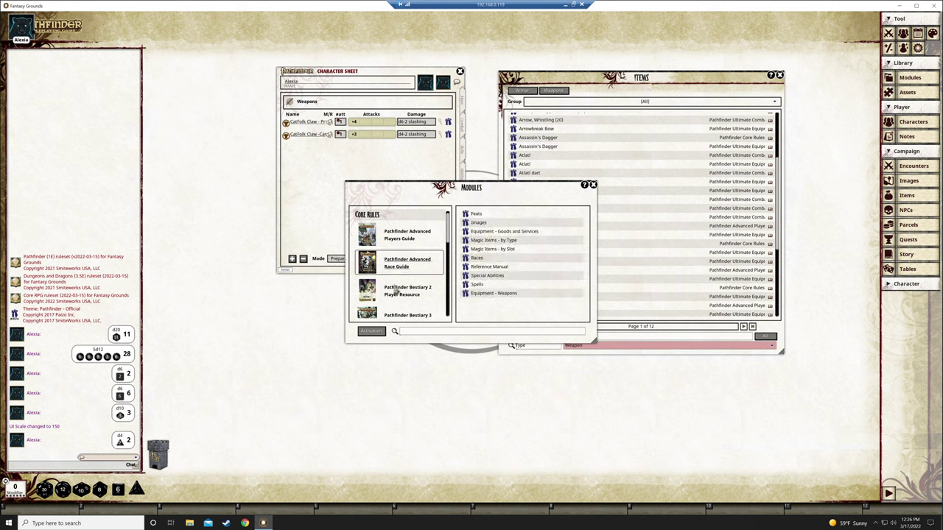
scroll(413, 250, down, 3)
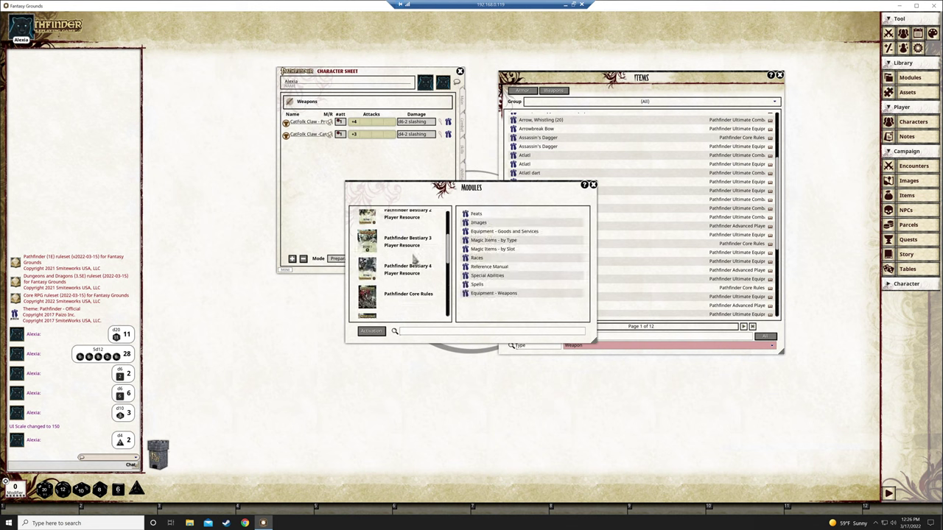
scroll(402, 274, down, 2)
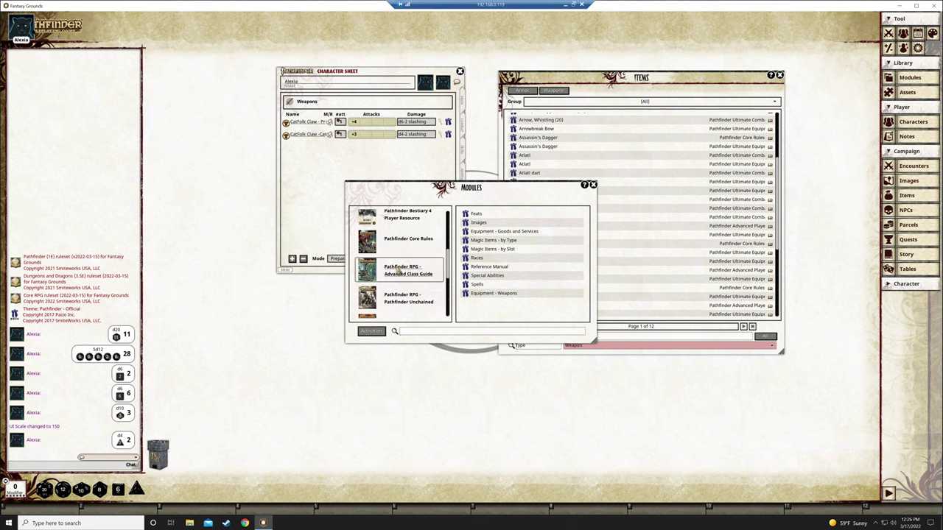
click(398, 272)
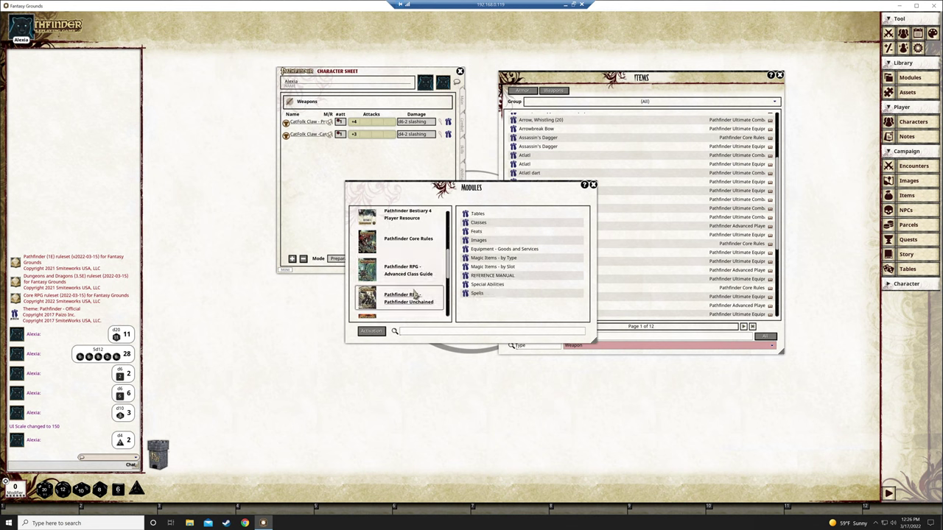
scroll(415, 295, down, 5)
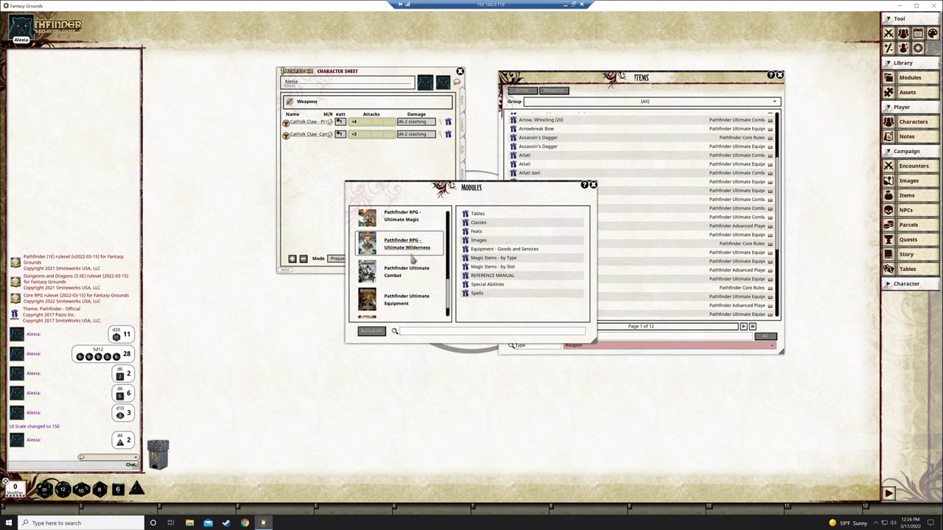
scroll(411, 255, down, 2)
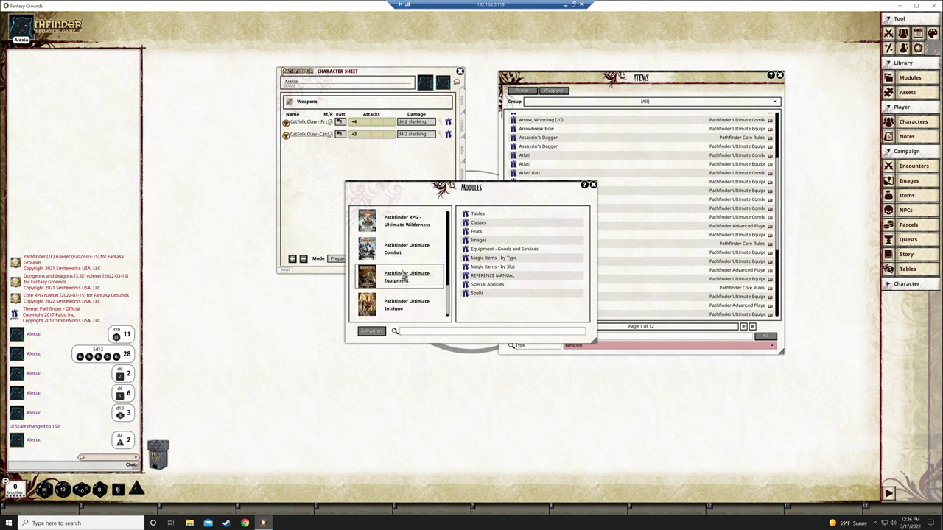
Step: View Ultimate Equipment's Armor and Magic Items by Type lists, closing each
click(398, 278)
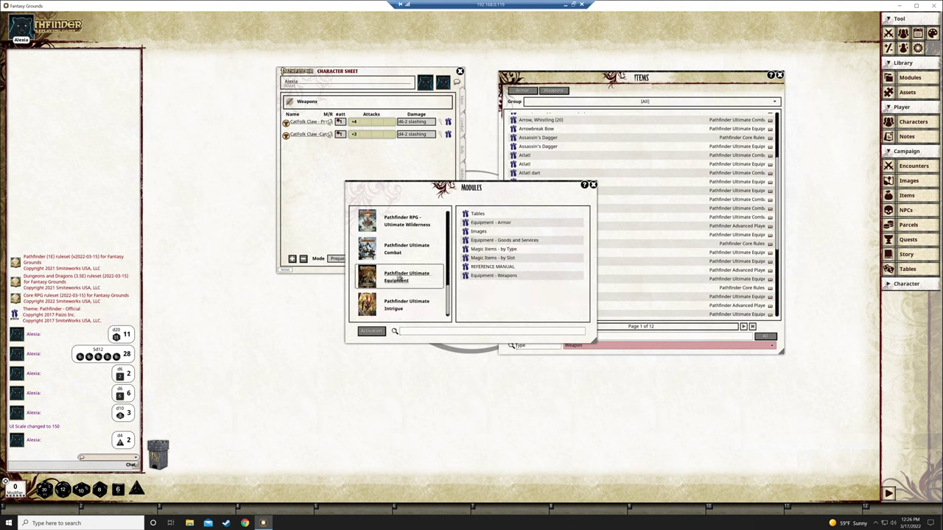
click(483, 223)
scroll(509, 261, down, 3)
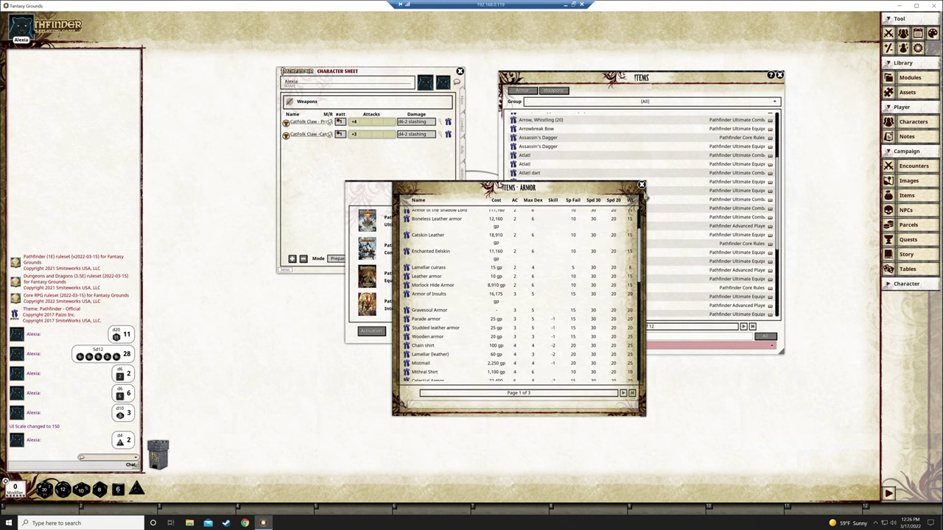
click(642, 185)
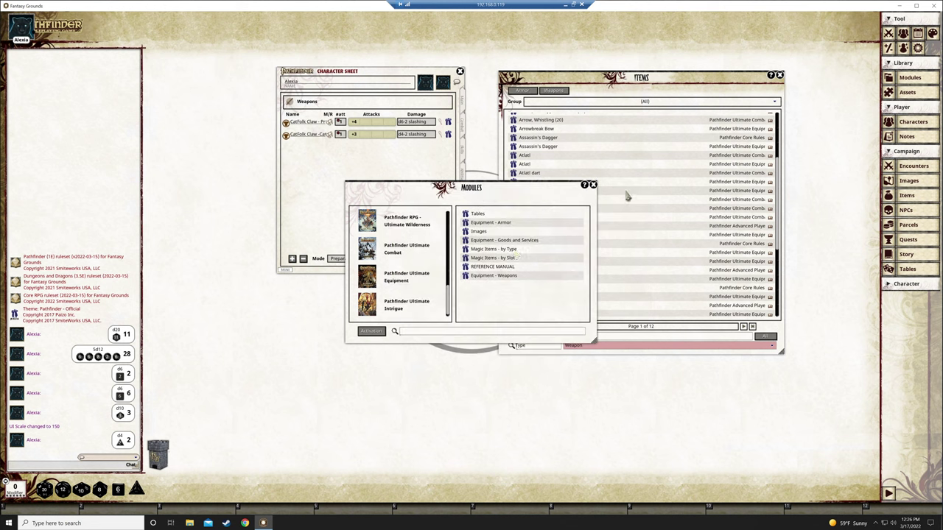
click(492, 251)
scroll(497, 261, down, 5)
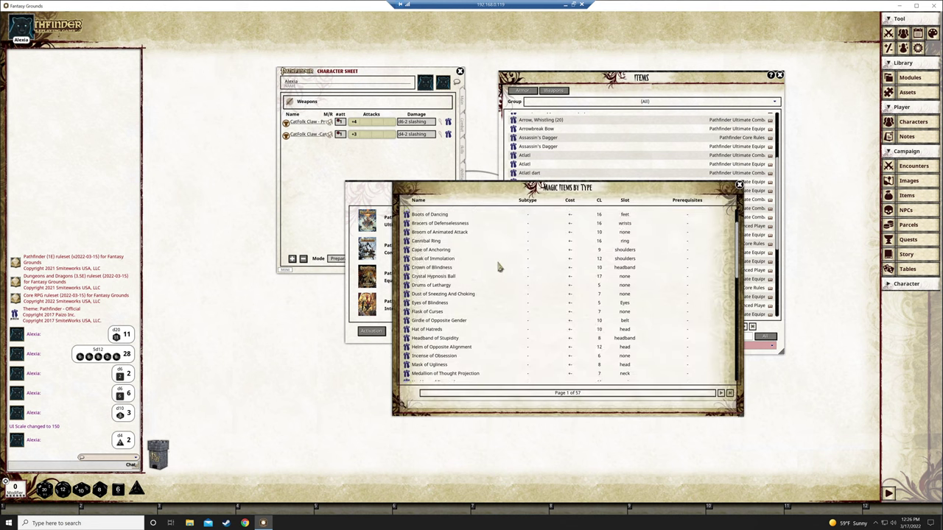
click(740, 185)
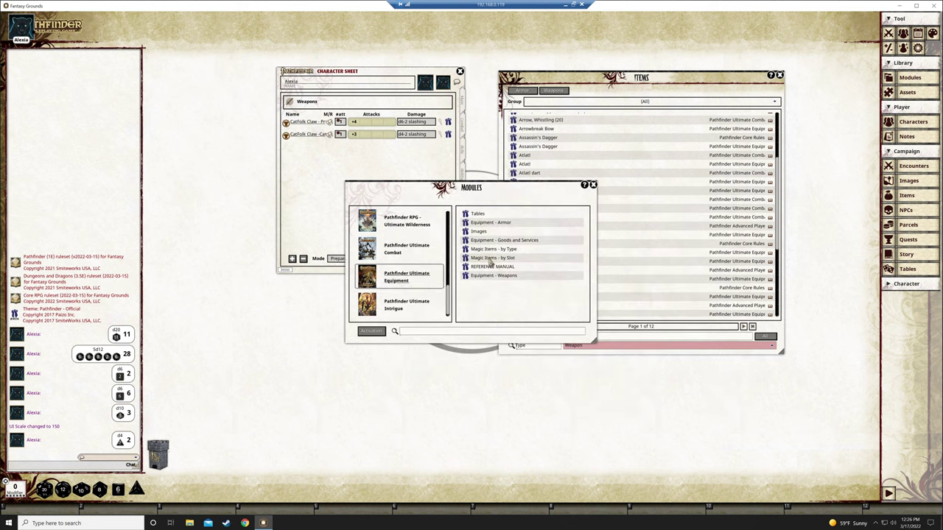
Step: Look through the Ultimate Equipment tables, then close them and the Modules library
click(487, 215)
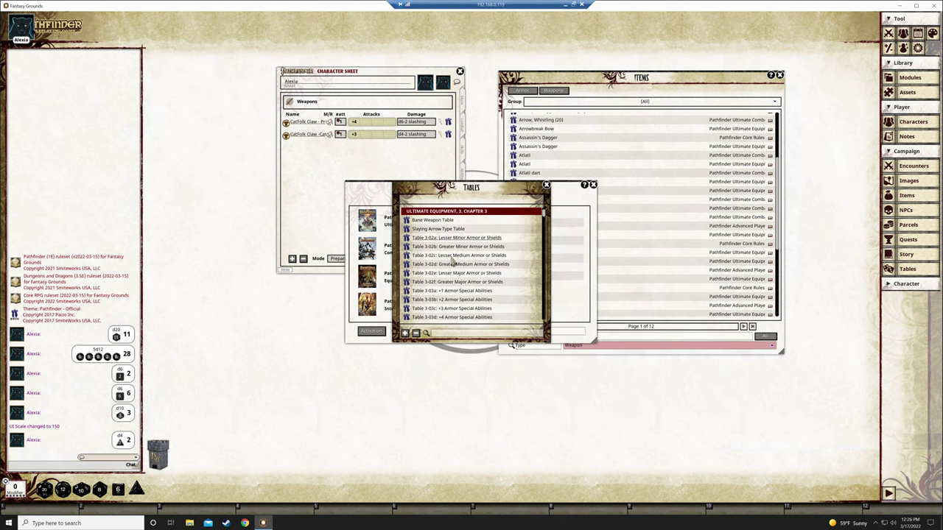
scroll(471, 265, down, 3)
click(547, 187)
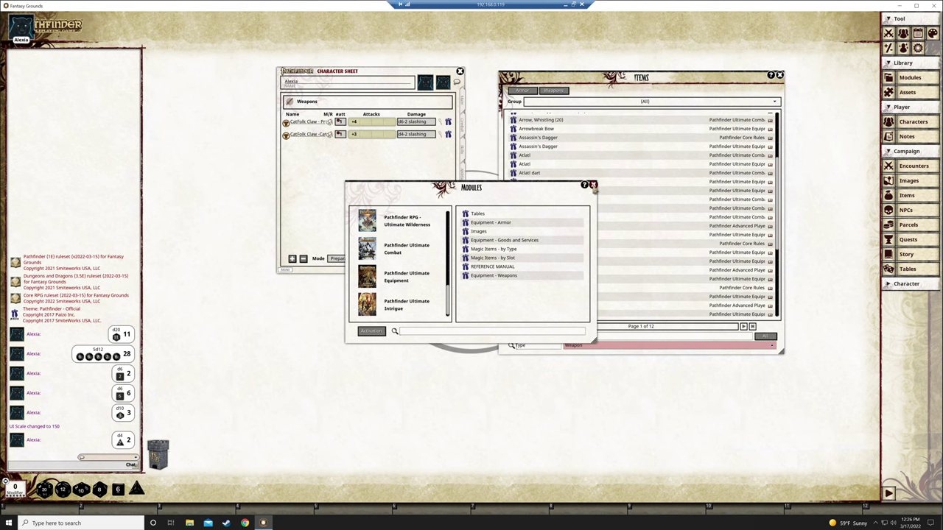
click(593, 184)
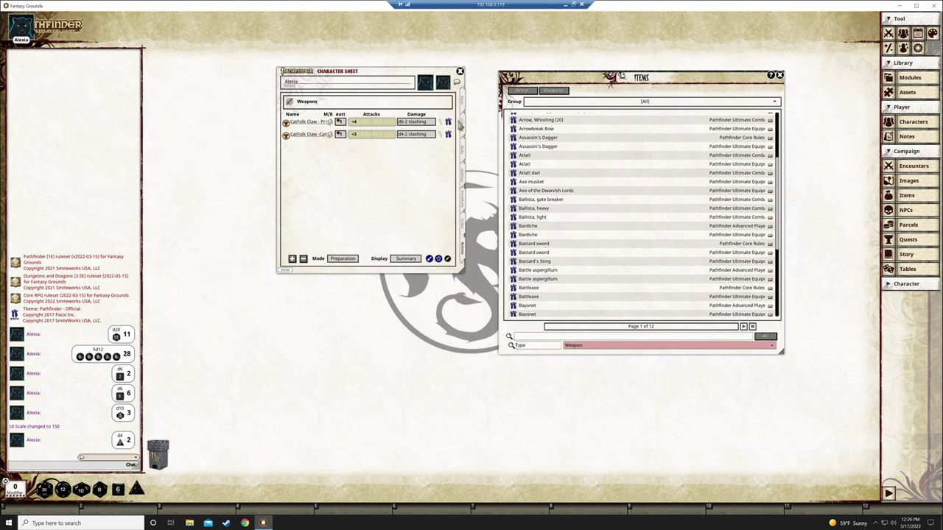
Step: Close the sheet and Items catalog, then reopen Alexia's sheet from the Characters list
click(460, 72)
click(780, 76)
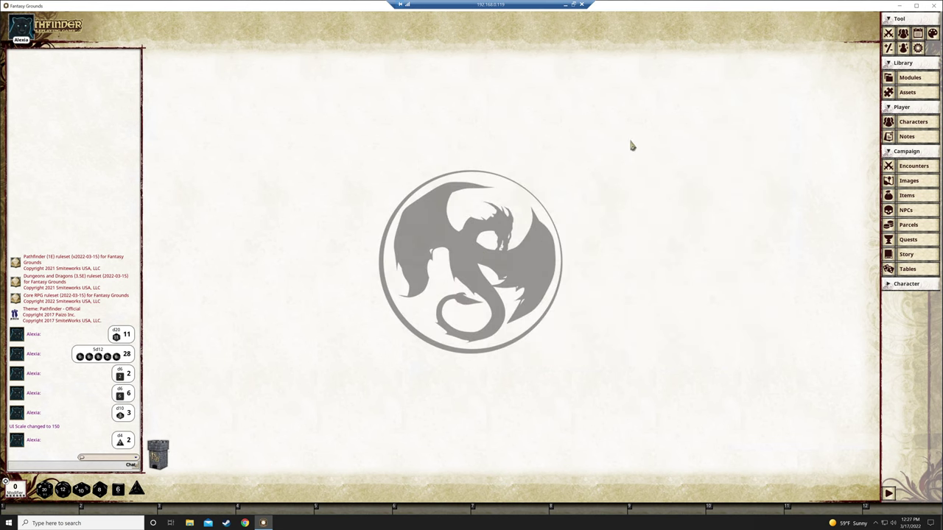
click(910, 124)
click(428, 244)
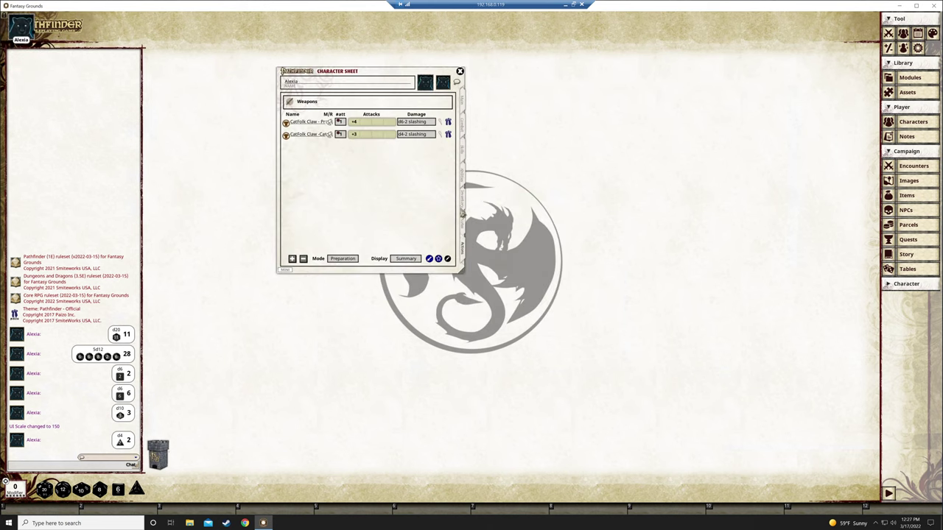
Step: Show Alexia's inventory and open the Items catalog's Ballista, heavy record
click(462, 196)
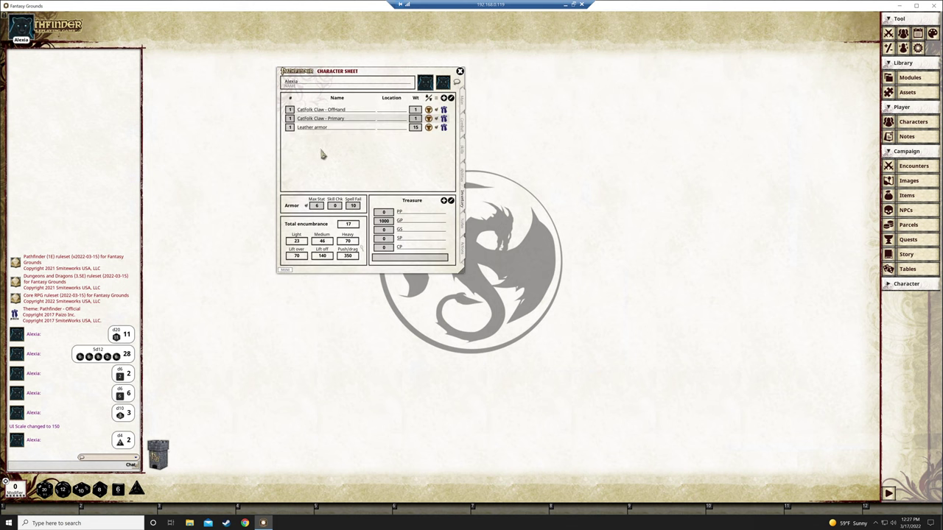
click(918, 195)
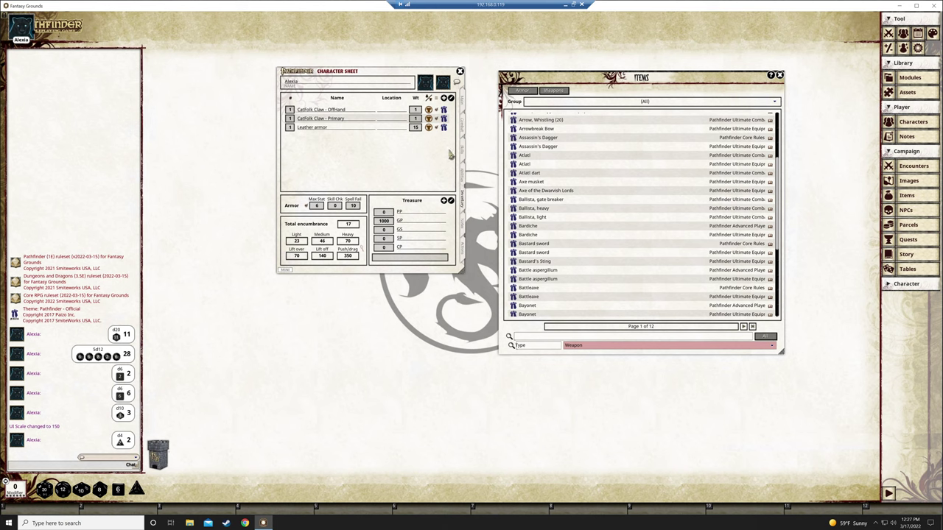
click(514, 209)
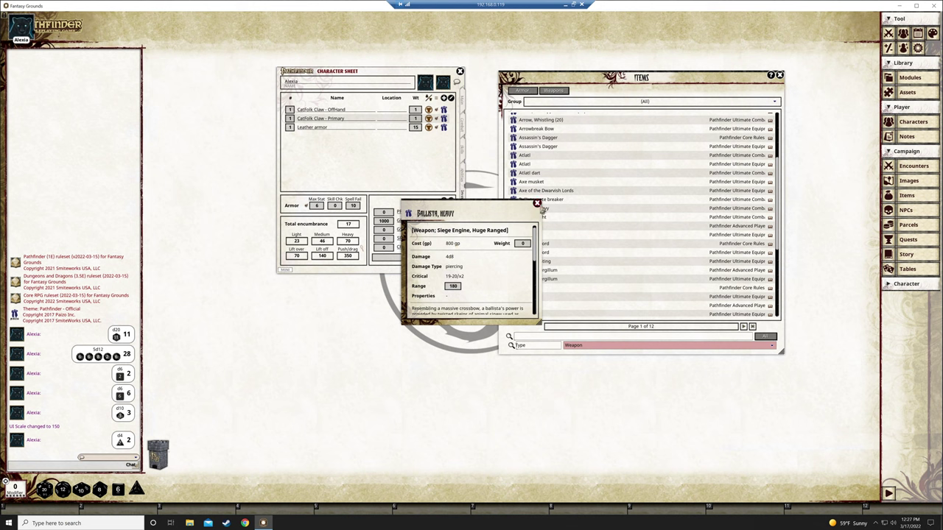
Step: Close the Ballista, heavy record and filter the Items catalog to Adventuring Gear
click(537, 204)
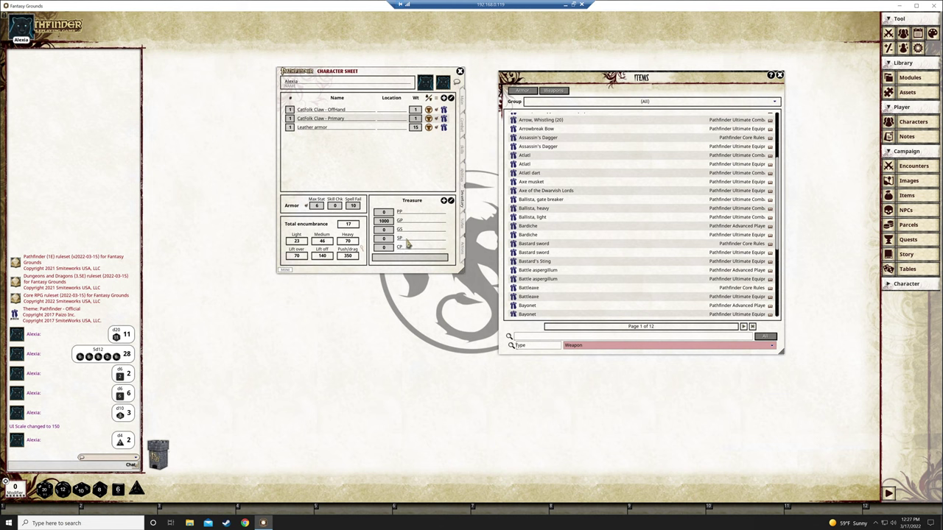
scroll(545, 193, up, 3)
scroll(542, 196, up, 1)
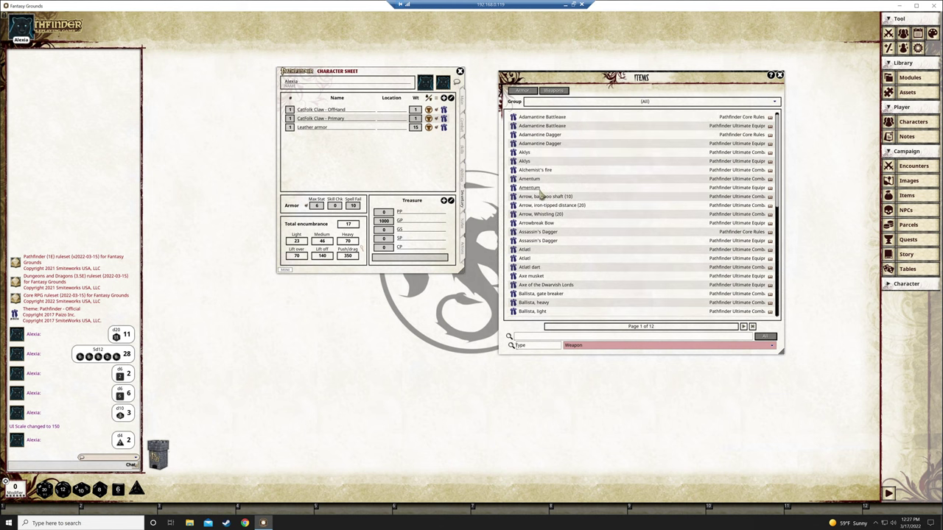
scroll(537, 182, down, 8)
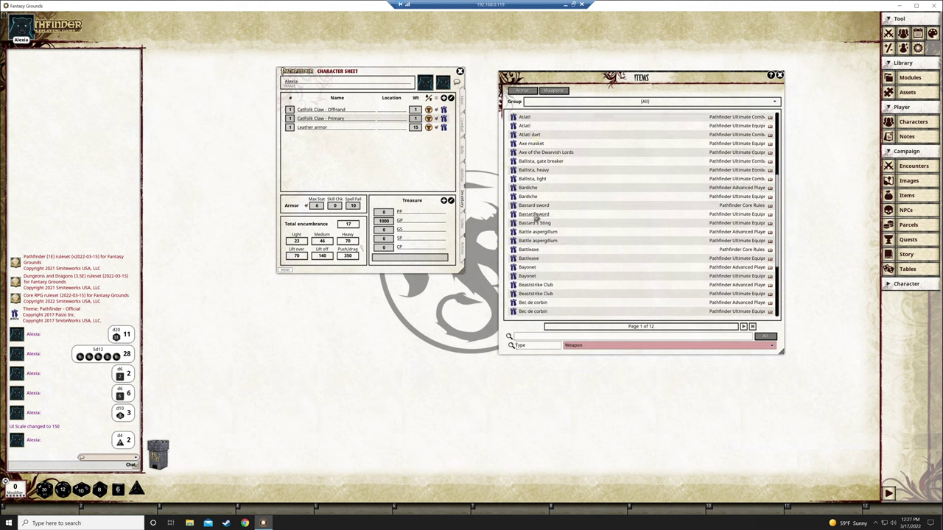
click(590, 345)
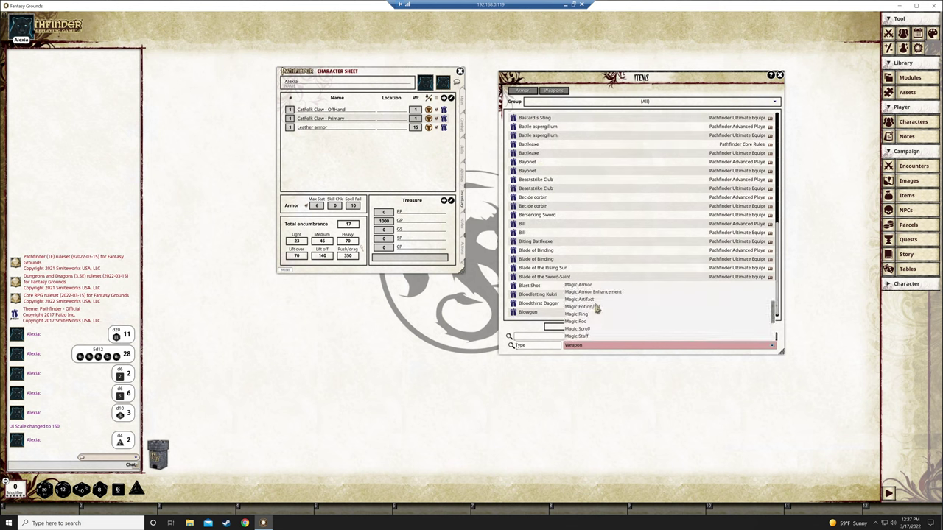
scroll(598, 302, up, 3)
click(586, 284)
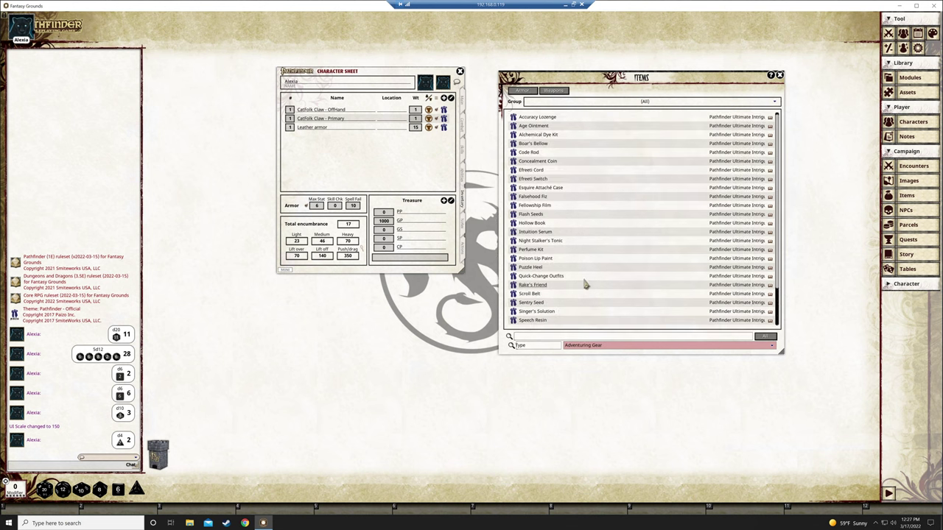
Step: Clear the item type filter so all 118 pages of items are listed
scroll(545, 247, down, 2)
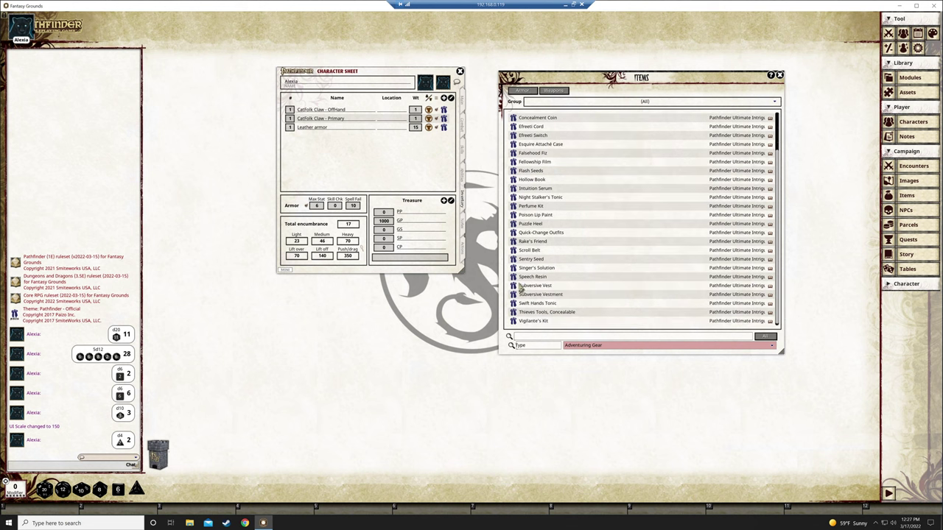
scroll(521, 284, up, 2)
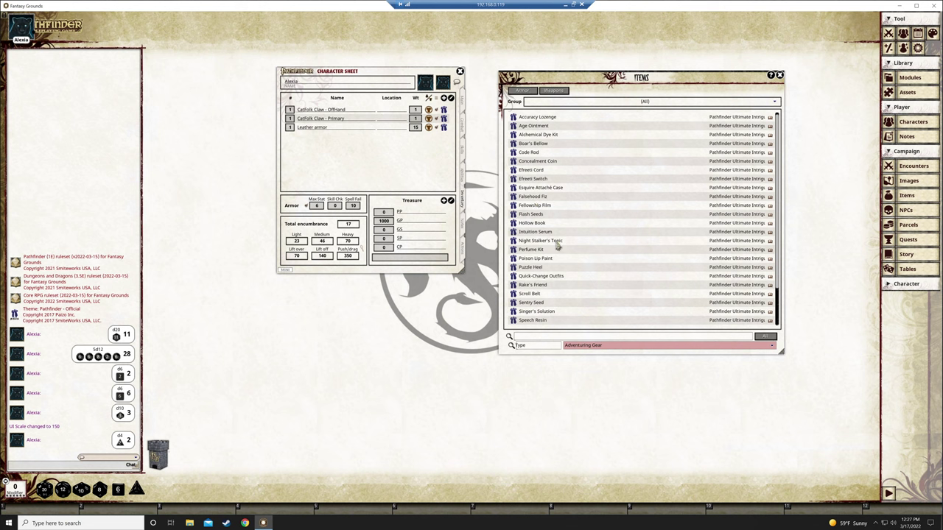
click(573, 345)
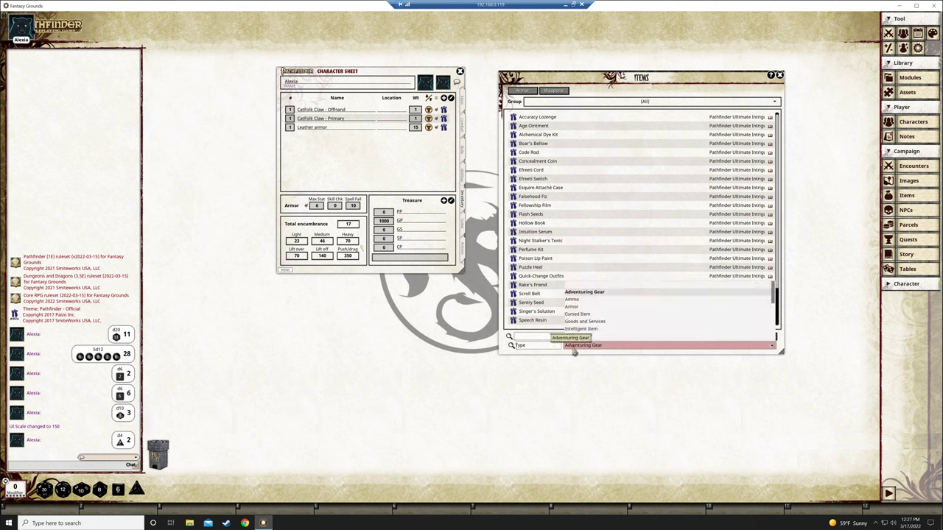
click(586, 291)
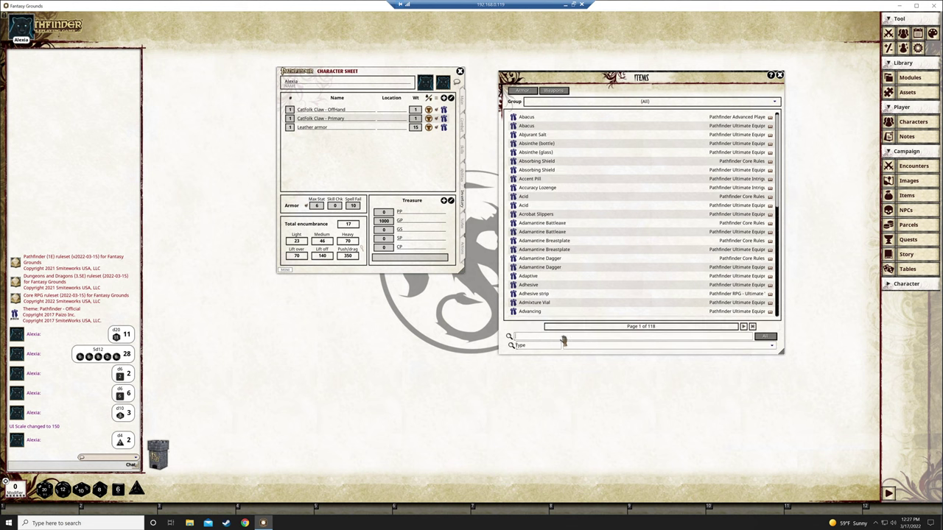
Step: Filter Items to 'torch', place the 1 cp Torch record below the treasure, and label a row GemStones
key(Return)
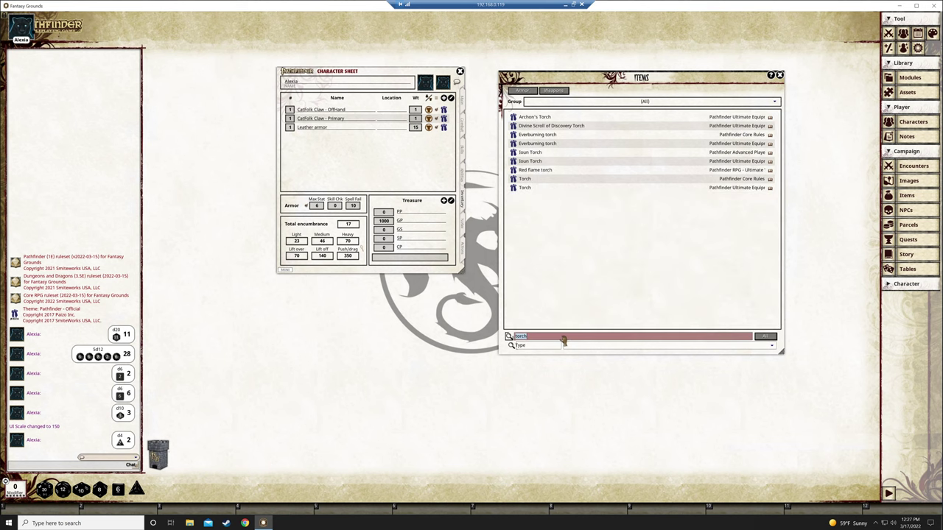
click(524, 180)
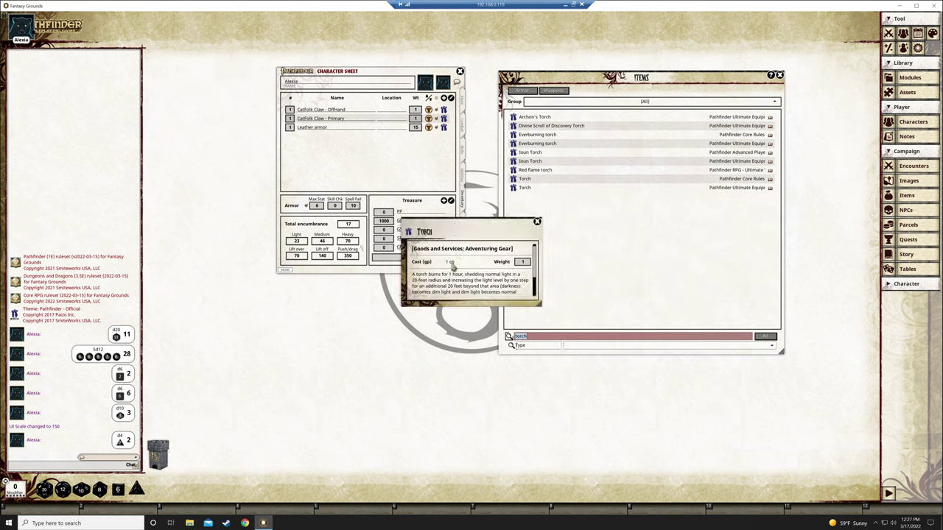
drag(471, 219, 462, 280)
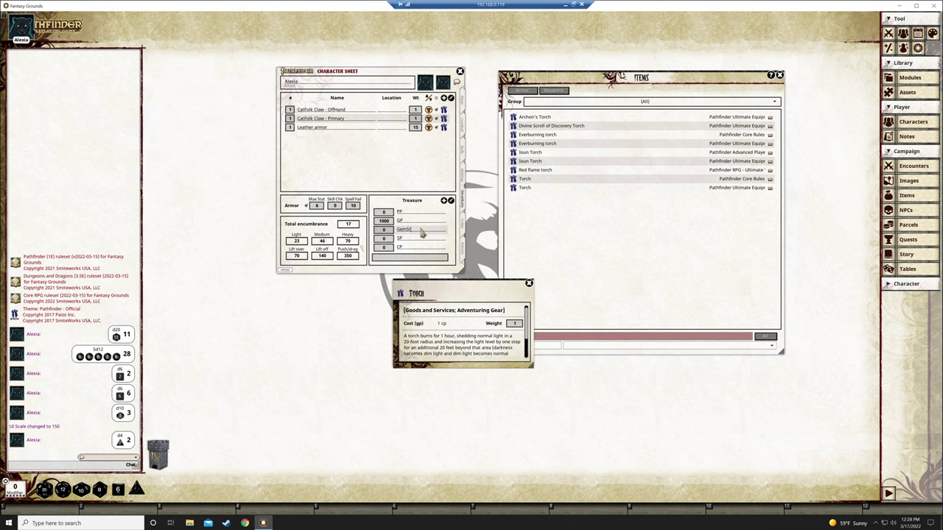
text(ones)
key(Return)
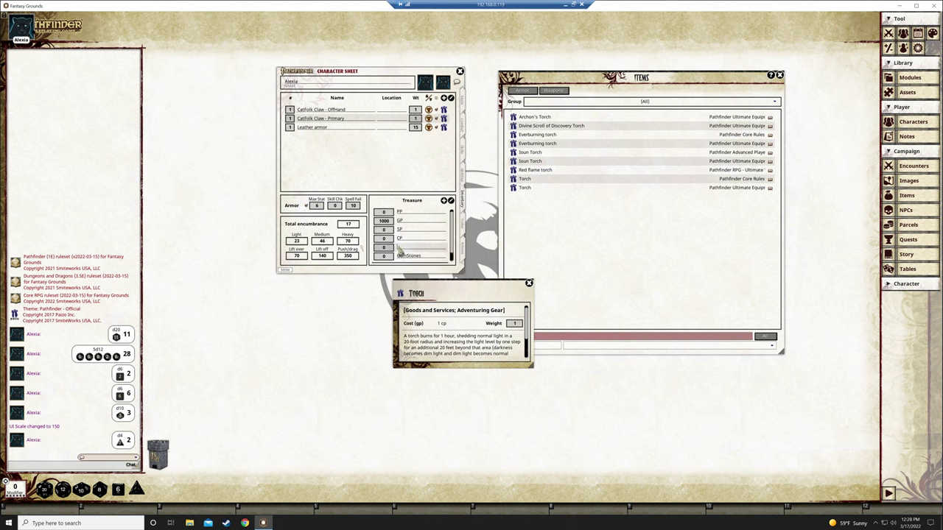
Step: Delete the leftover empty treasure row and shift the Torch details further left
right_click(403, 252)
click(382, 271)
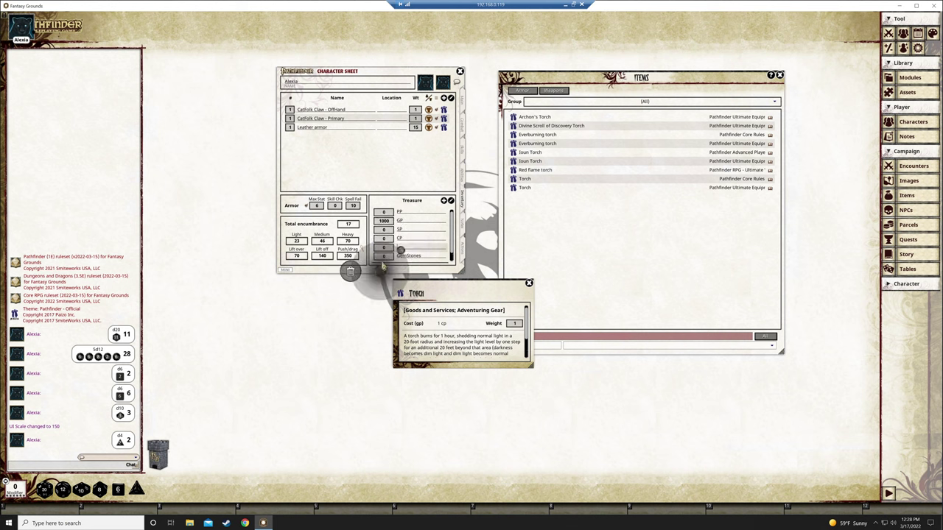
click(351, 271)
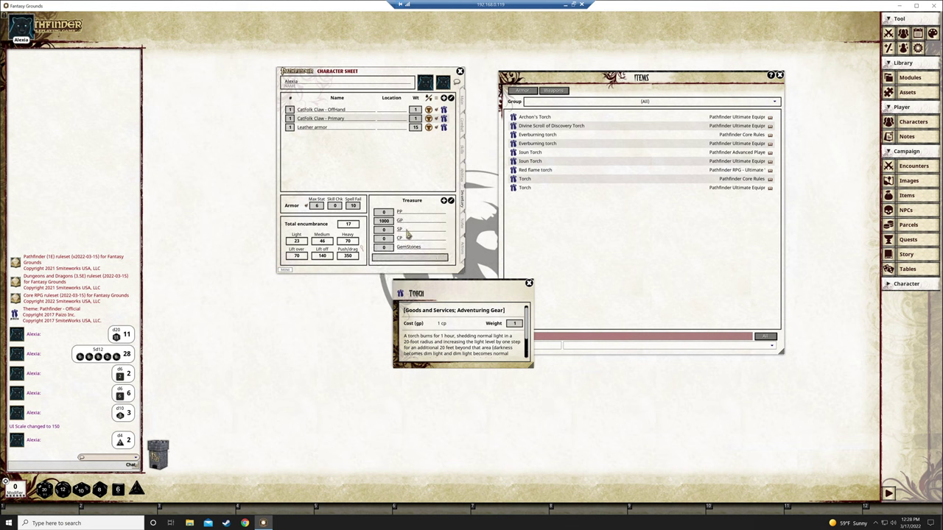
drag(473, 290, 438, 289)
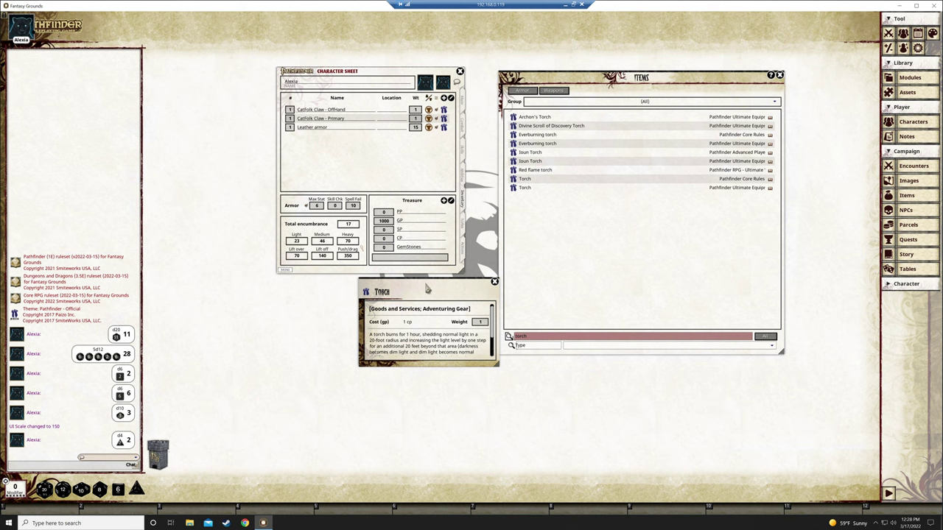
Step: Close the Torch details and add two Torches to Alexia's inventory, raising encumbrance to 19
drag(428, 289, 384, 295)
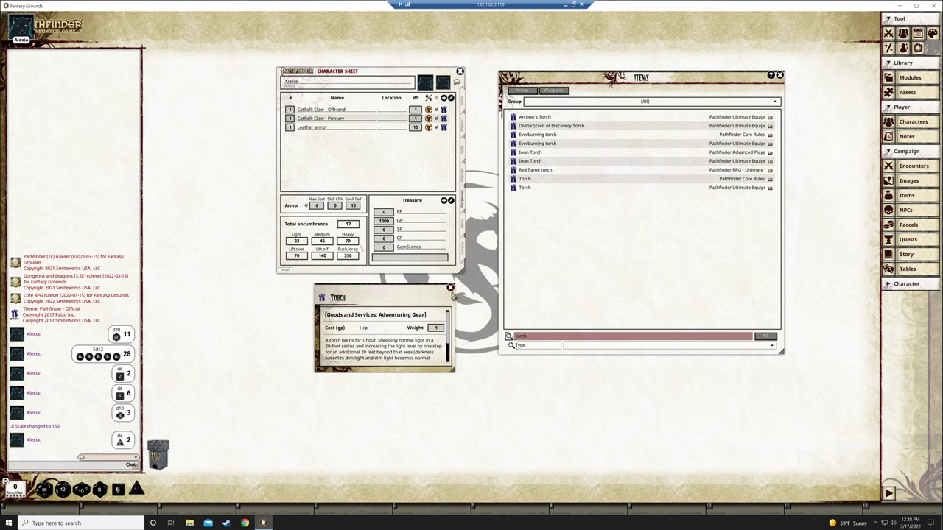
click(450, 288)
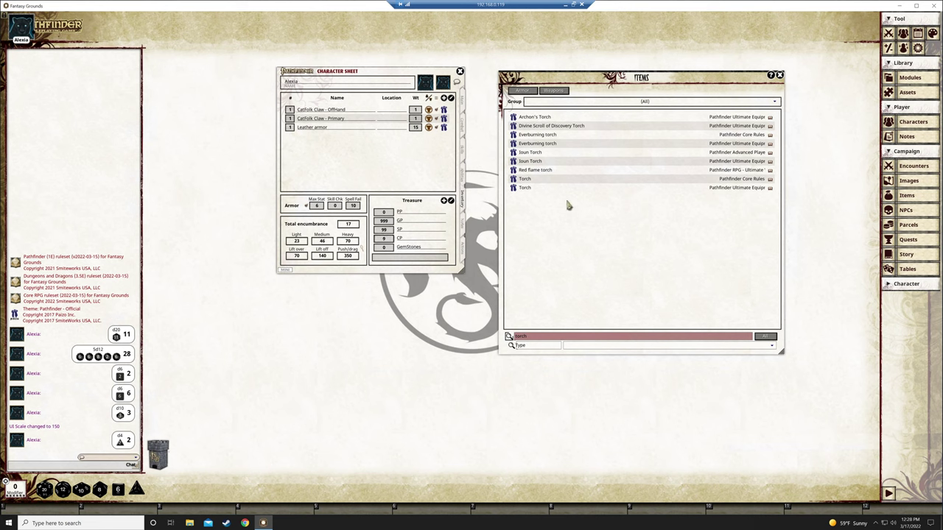
drag(525, 187, 394, 181)
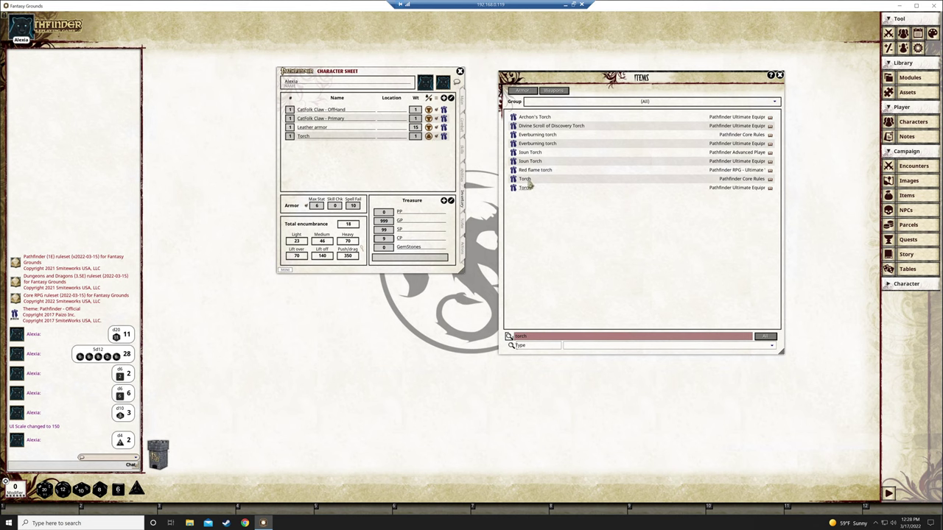
drag(524, 189, 372, 210)
right_click(332, 140)
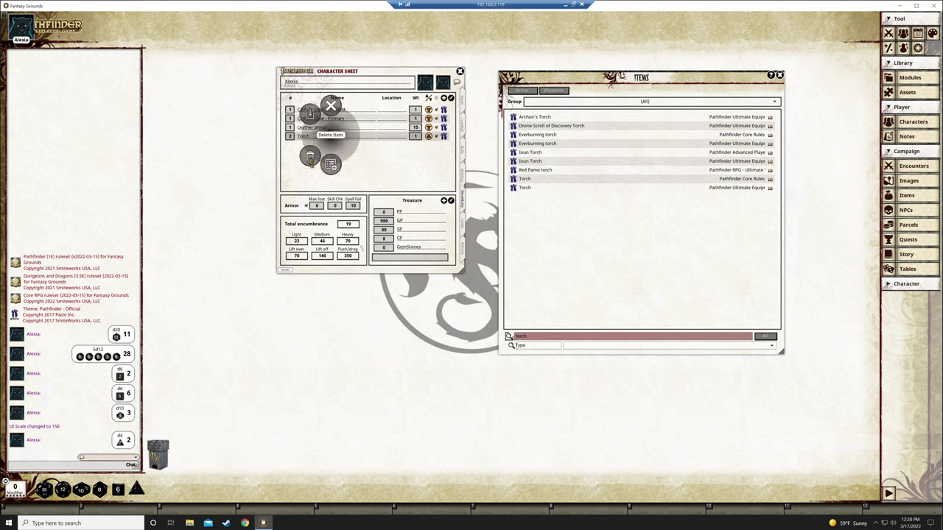
Step: Remove the Torches from the inventory and limit torch results to Pathfinder Ultimate Equipment
click(305, 147)
click(279, 157)
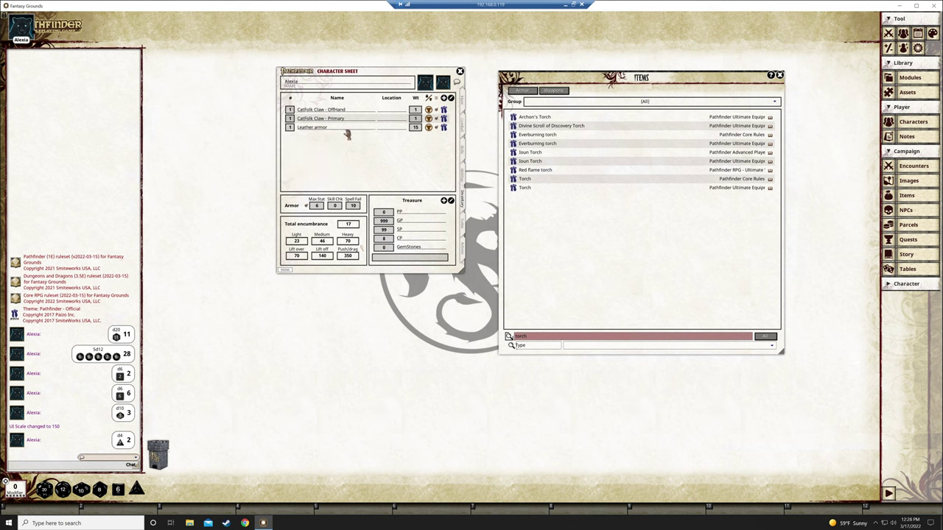
right_click(350, 128)
click(423, 166)
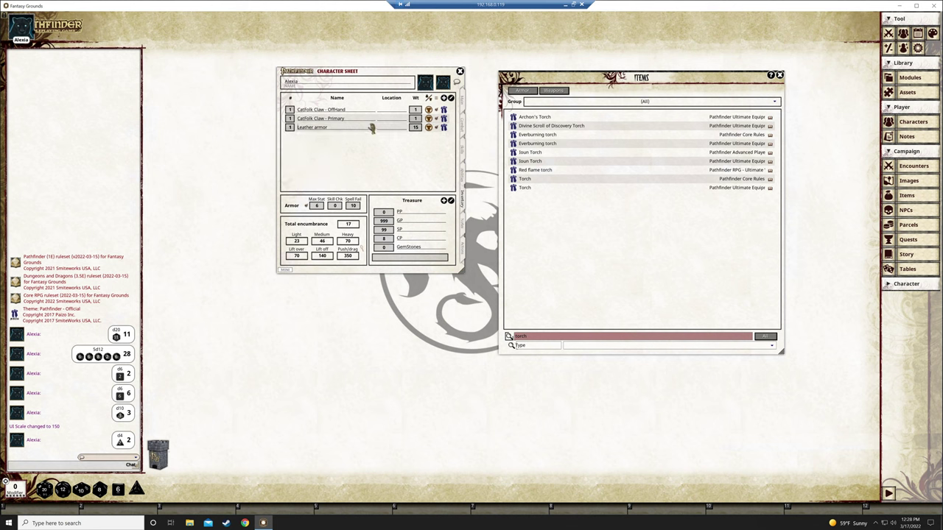
right_click(370, 125)
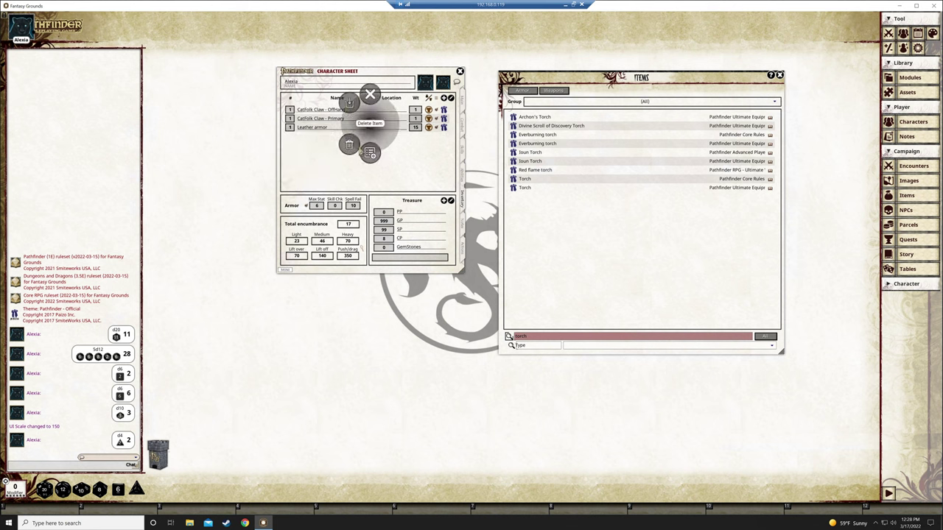
click(429, 159)
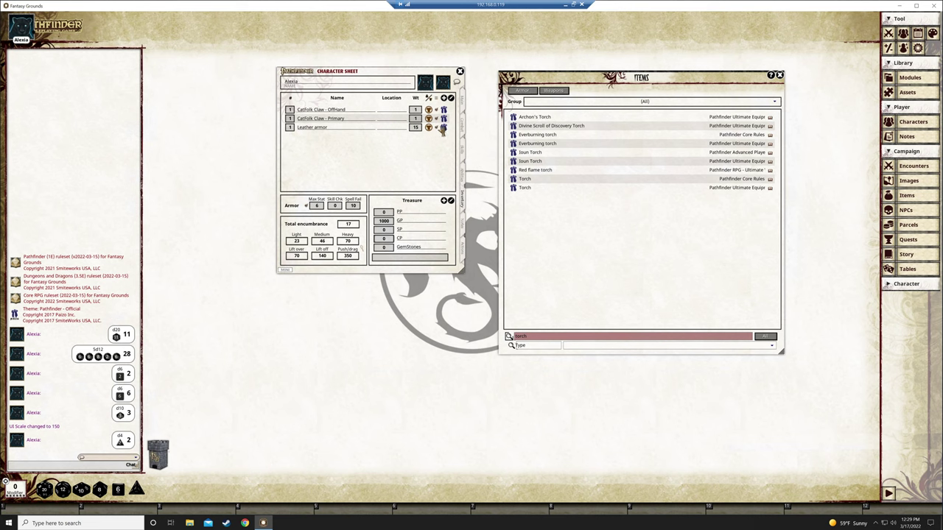
click(754, 147)
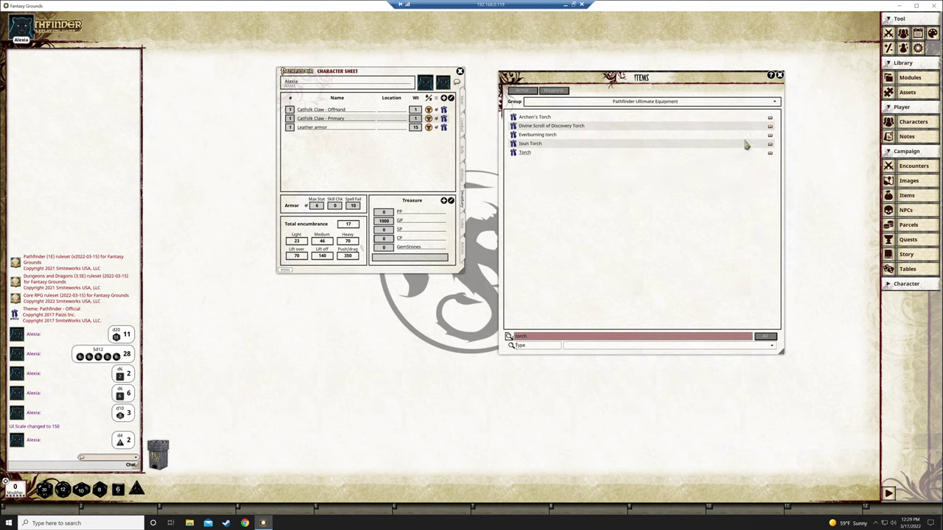
Step: View the Archon's Torch details, then close it and the Items catalog
click(514, 117)
scroll(474, 269, down, 3)
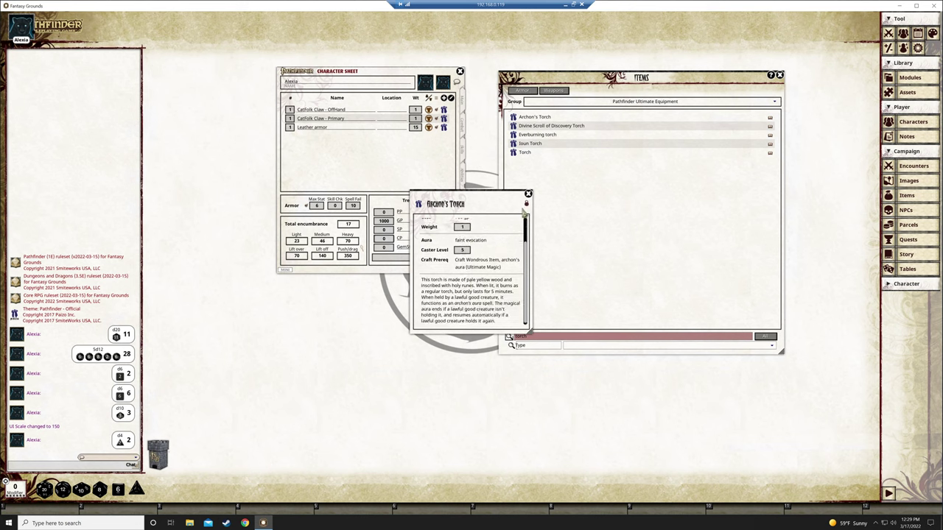
click(528, 196)
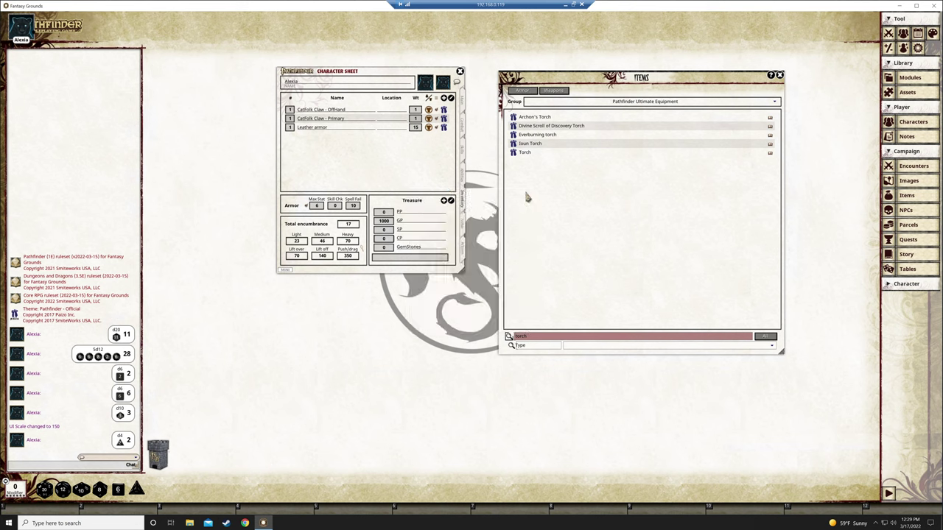
click(780, 75)
Step: Browse Advanced Players Guide's Magic Items by Slot table and Clamor Box, then close the Modules library
click(911, 79)
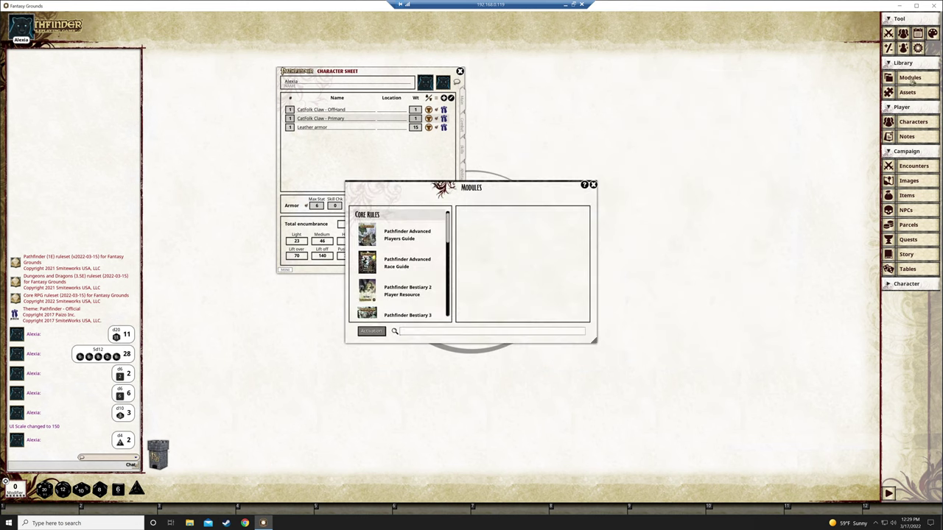
click(408, 237)
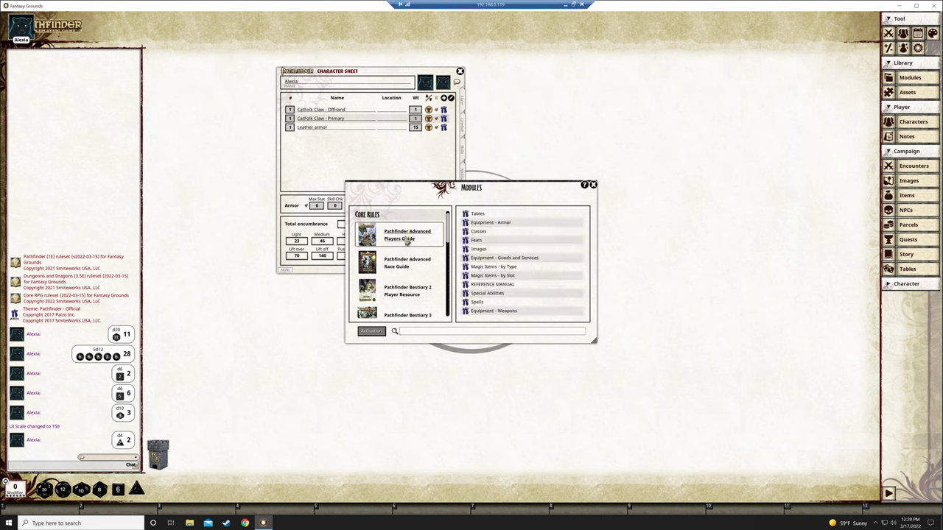
click(494, 277)
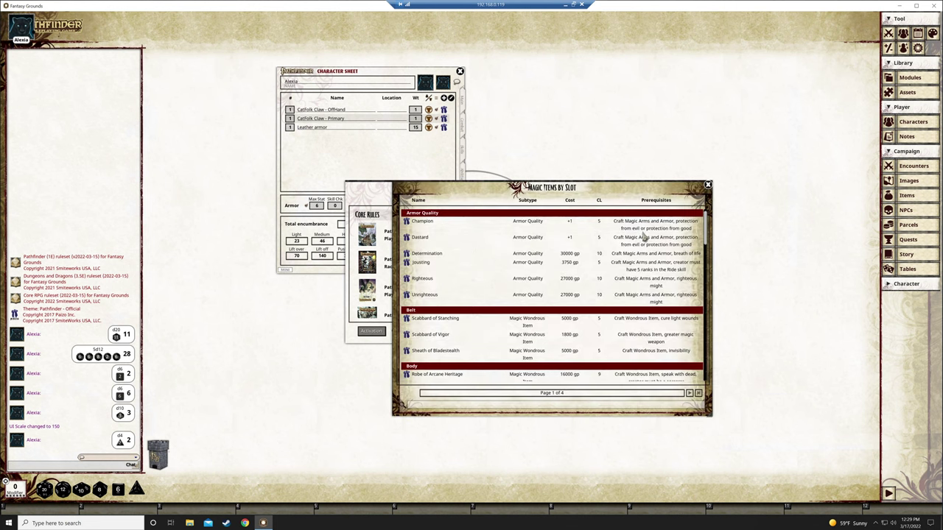
scroll(616, 291, down, 10)
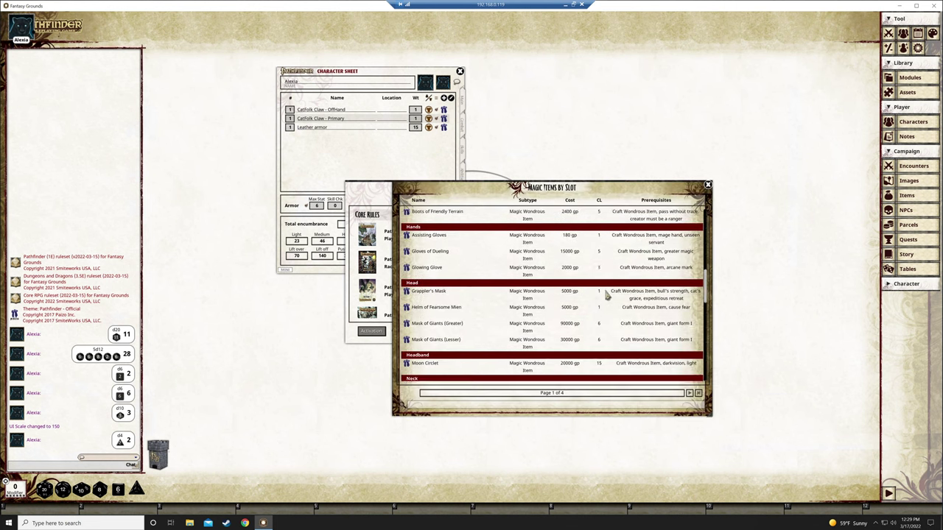
scroll(609, 275, down, 5)
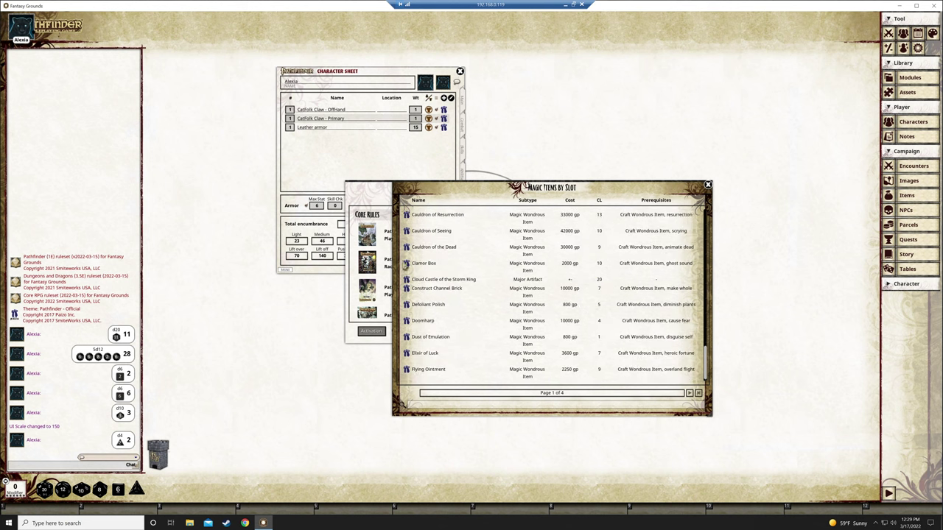
click(406, 267)
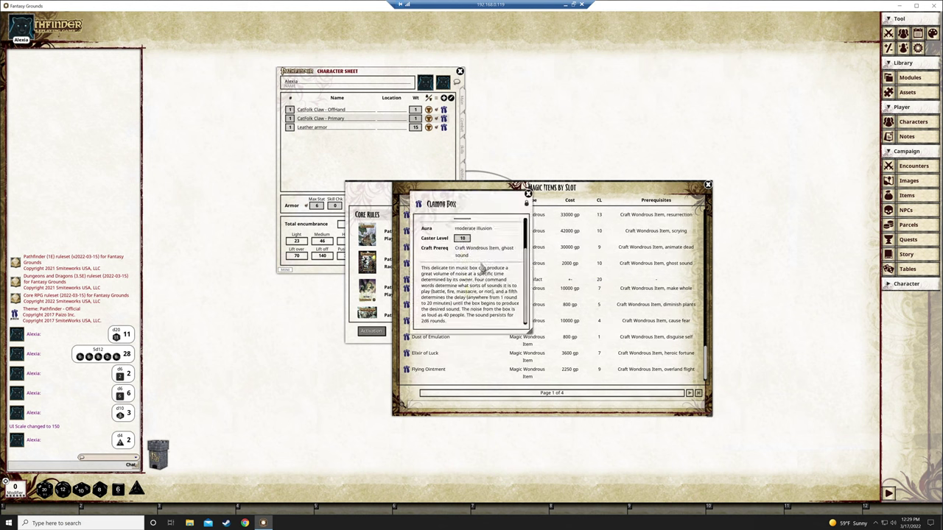
click(528, 193)
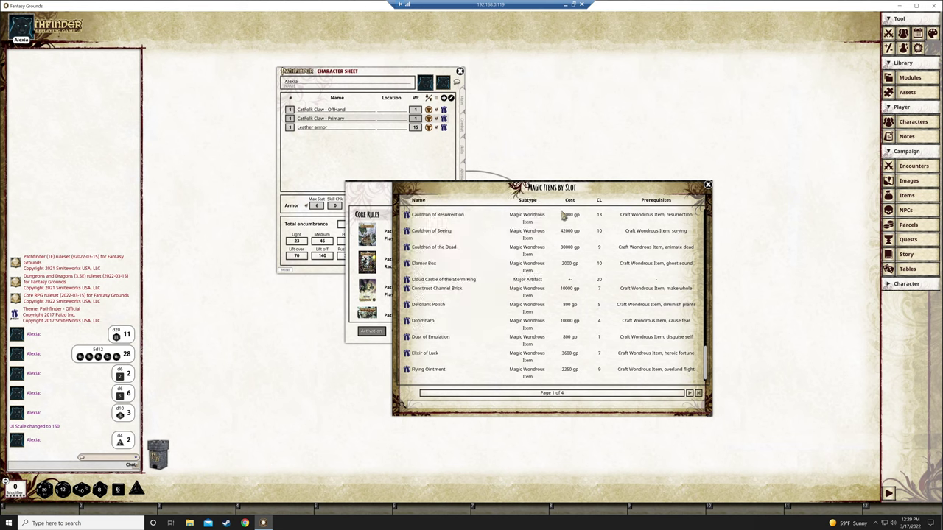
click(708, 185)
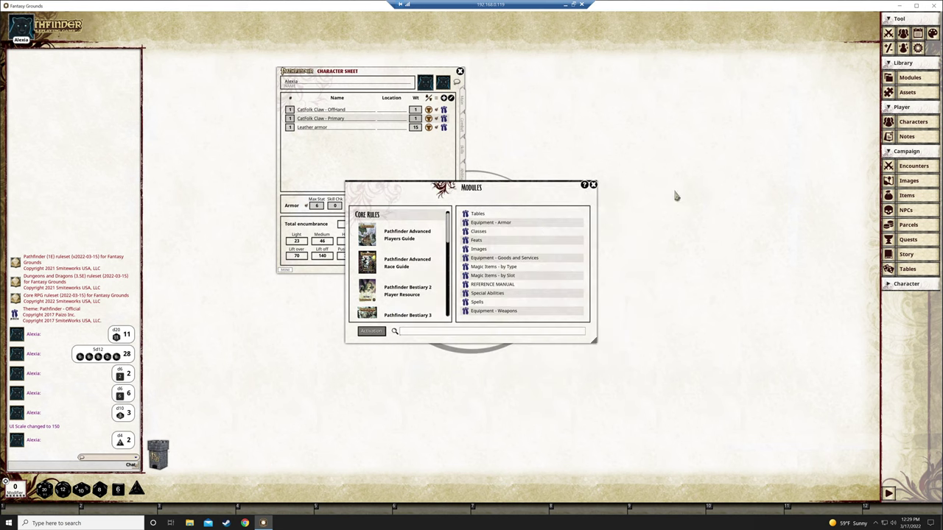
click(593, 185)
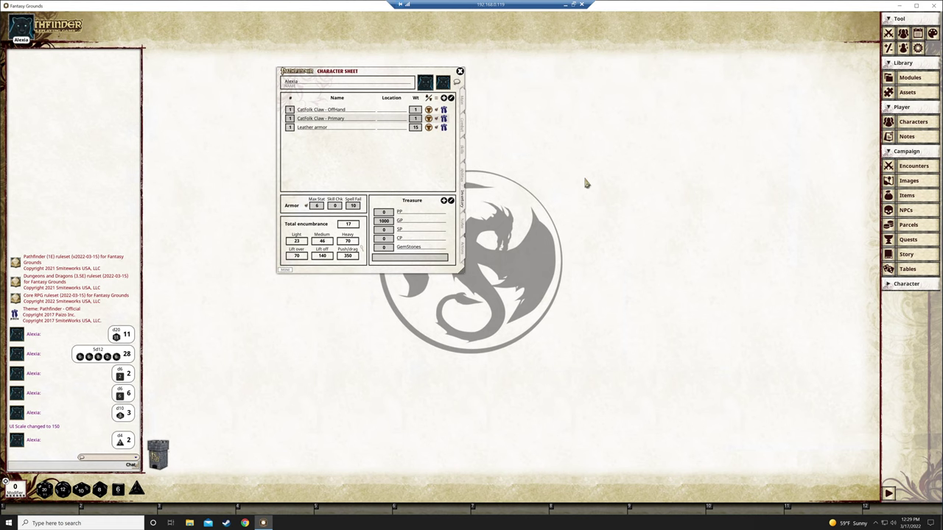